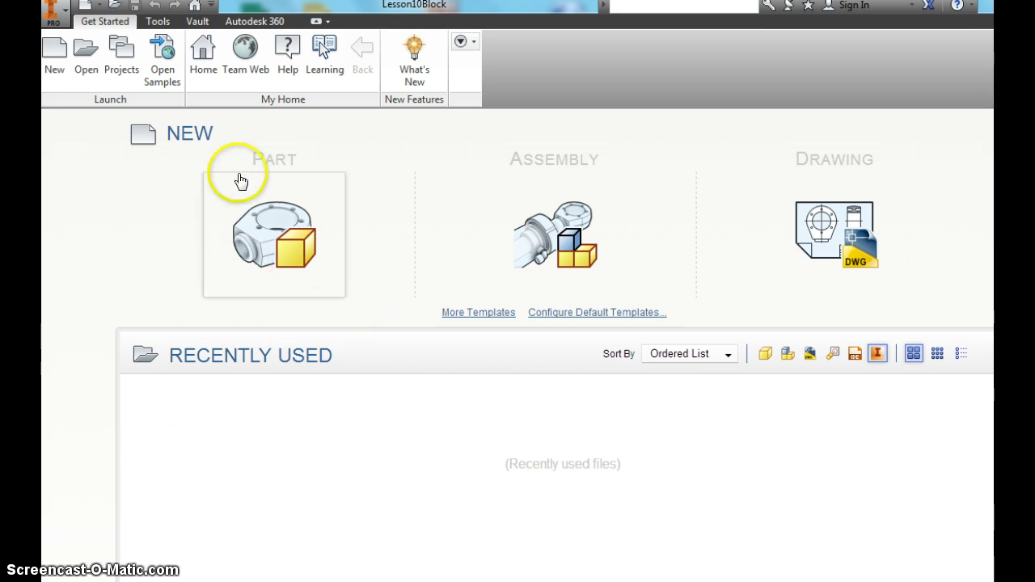
# - Create Part1 from the default Part template, then return to the Get Started page
pyautogui.moveTo(891, 237)
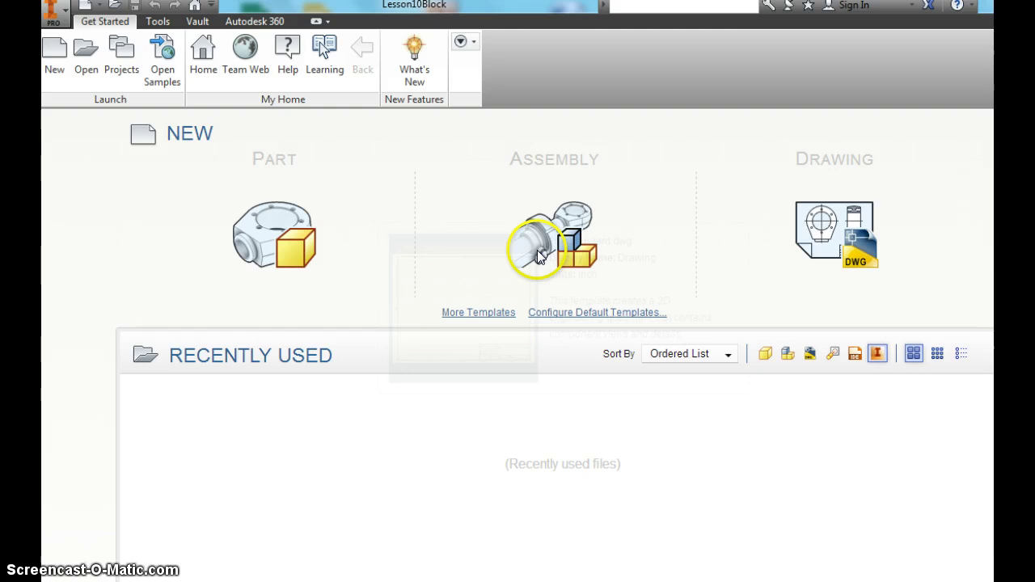
pyautogui.moveTo(274, 179)
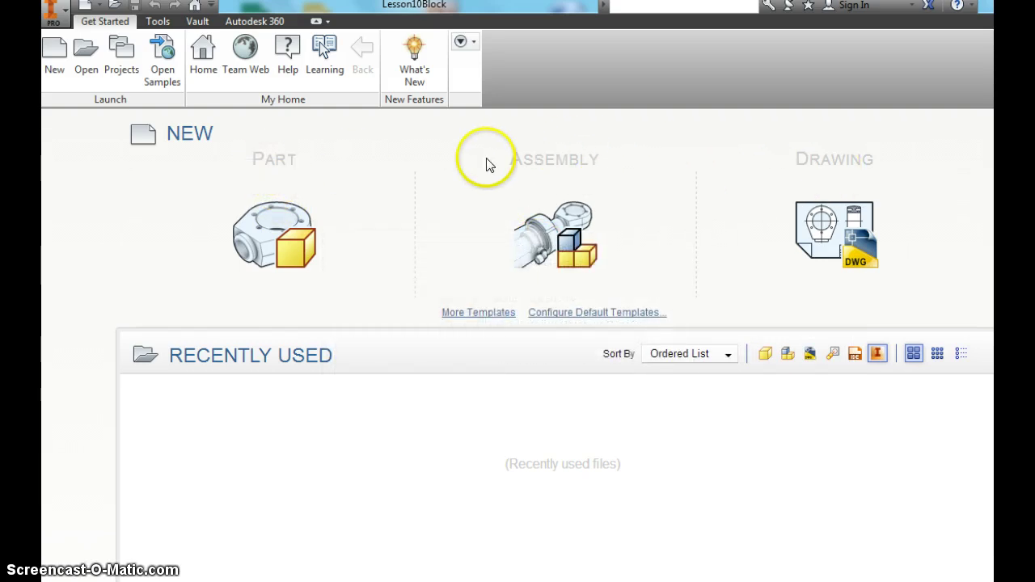
pyautogui.click(268, 238)
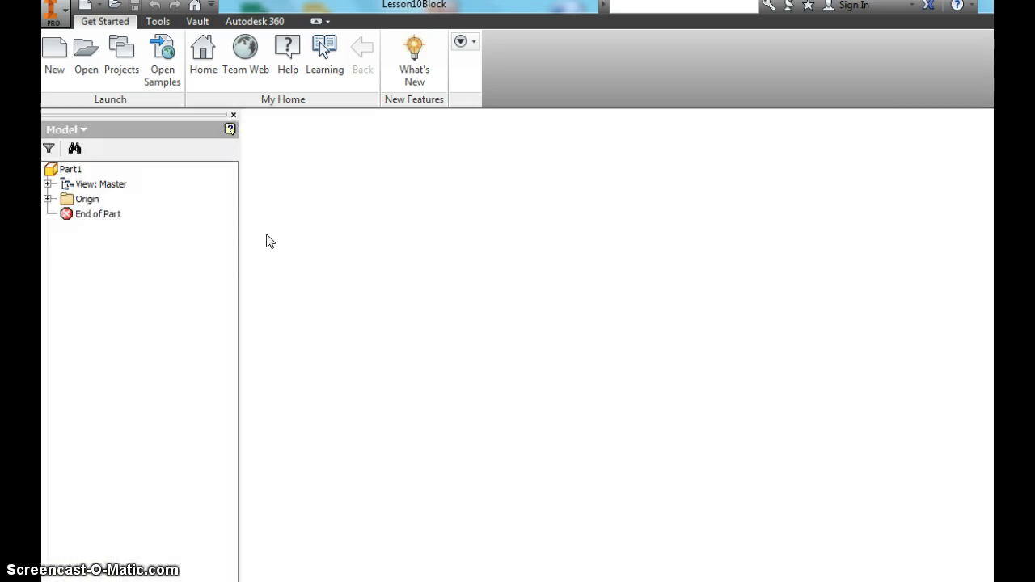
pyautogui.click(741, 171)
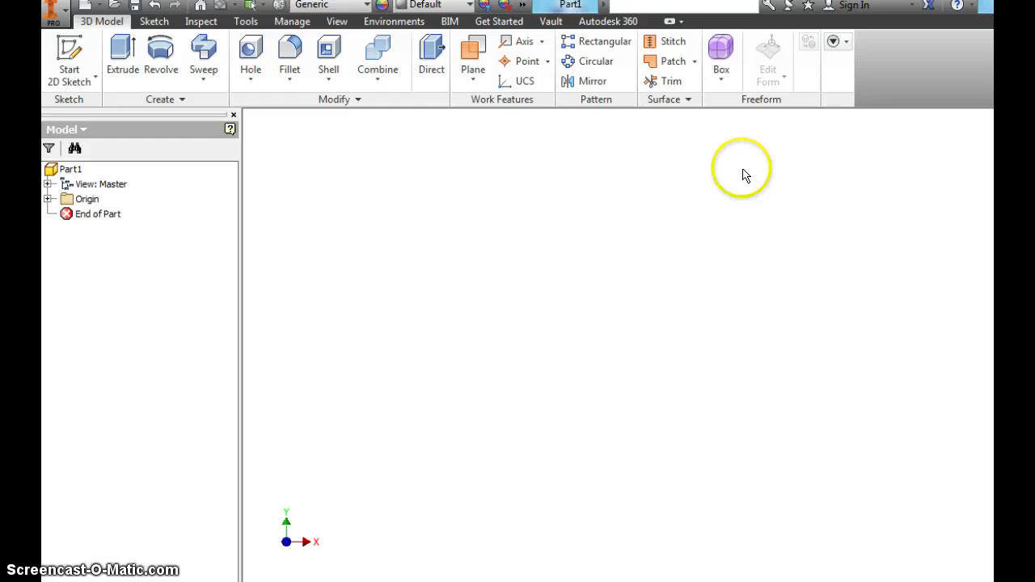
# - Create Part2 from the English Standard (in).ipt part template
pyautogui.click(675, 118)
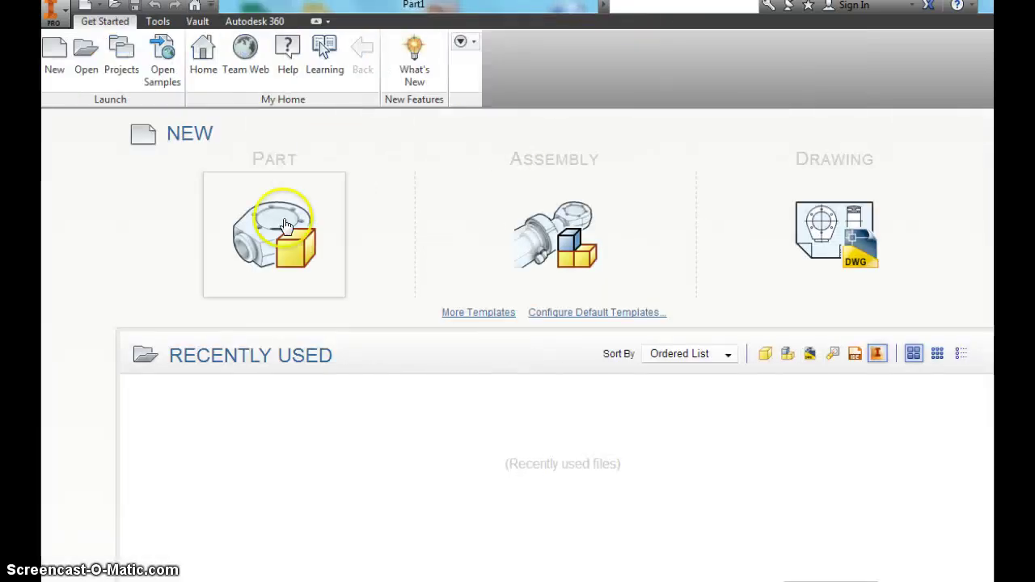
pyautogui.click(55, 57)
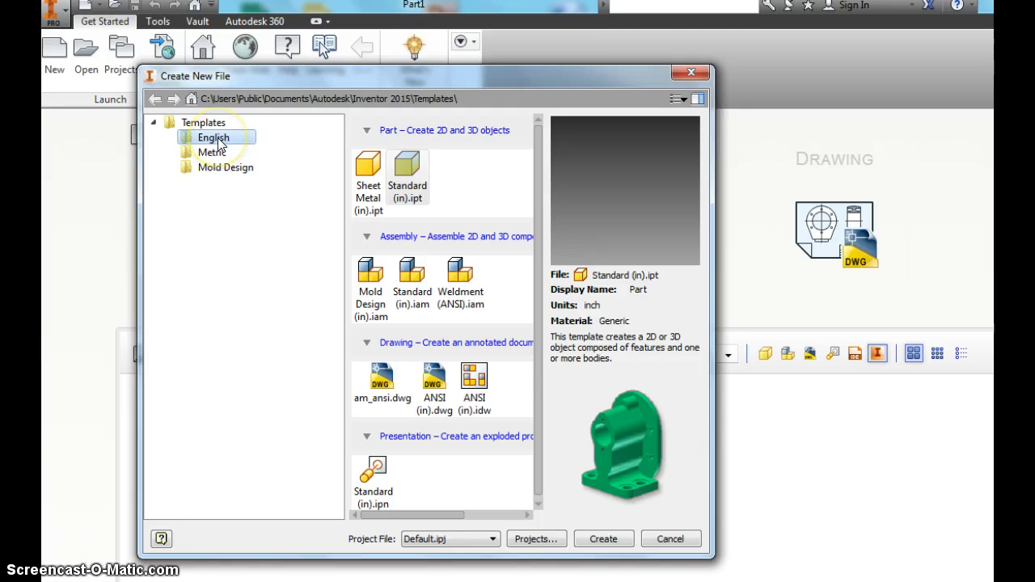
pyautogui.click(407, 174)
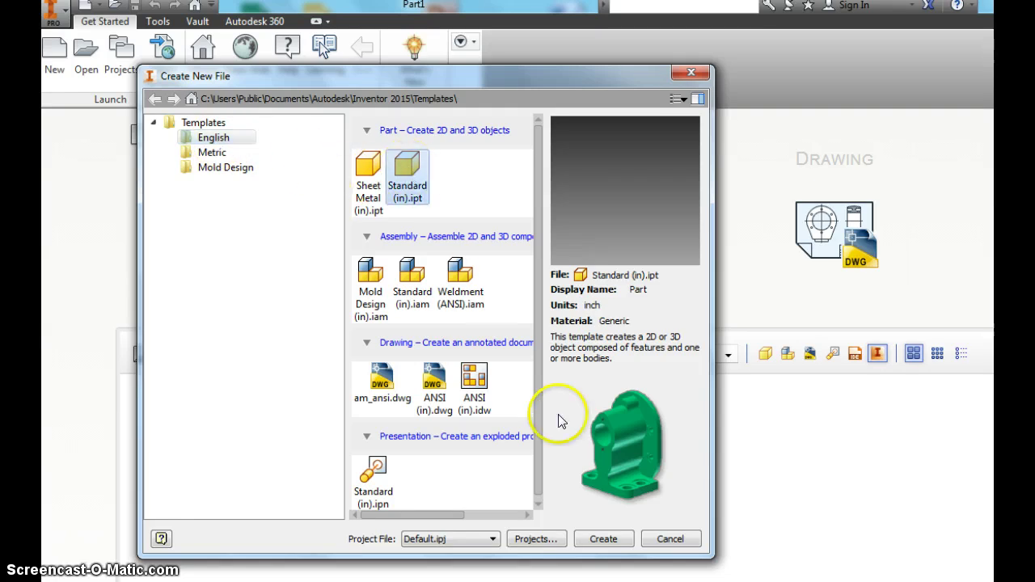
pyautogui.click(603, 539)
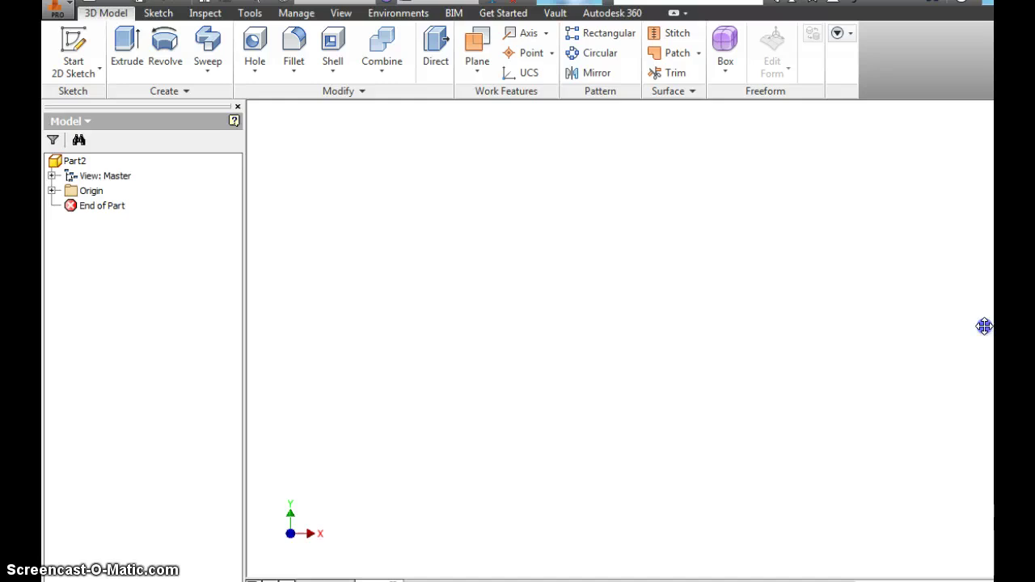
# - Start Sketch1 on Part2's XY plane
pyautogui.click(71, 57)
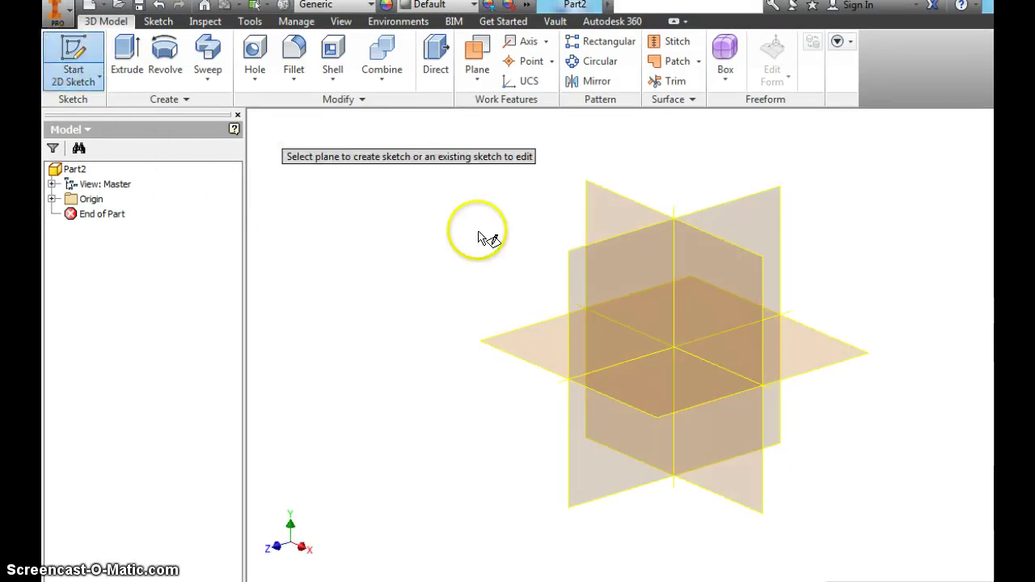
pyautogui.click(599, 206)
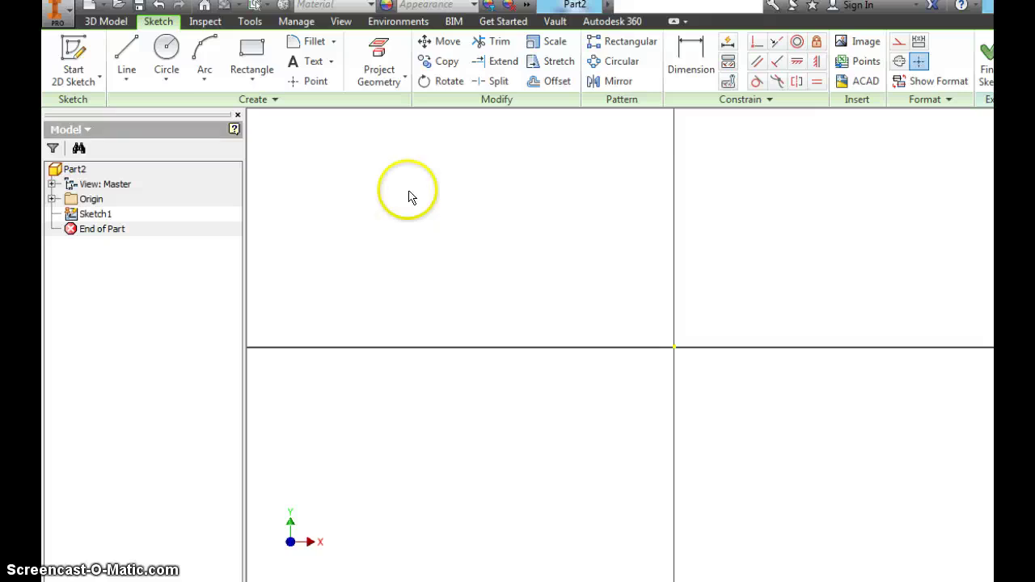
# - Draw a 0.400 in horizontal line near the sketch's upper left
pyautogui.click(127, 53)
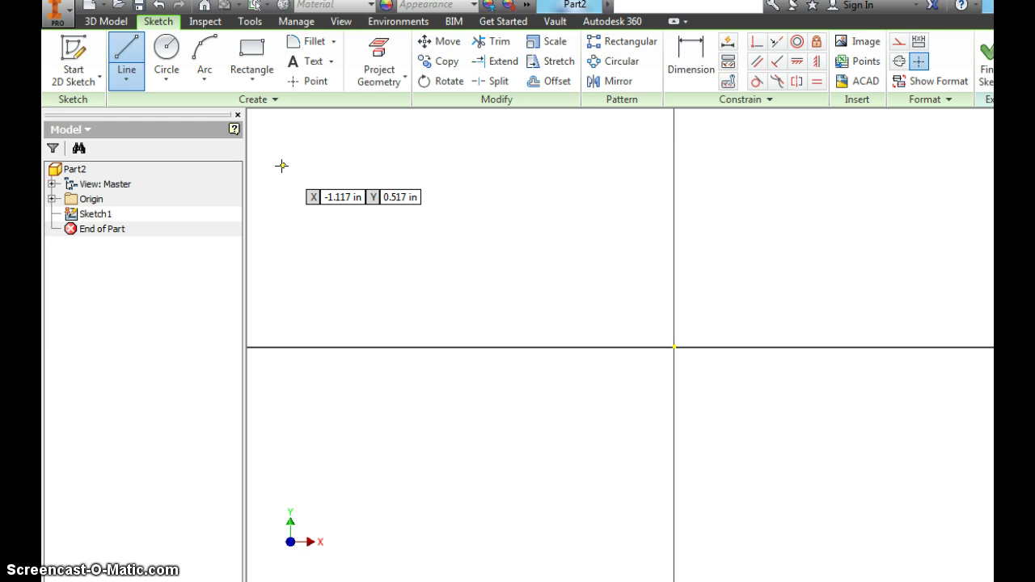
pyautogui.moveTo(281, 166); pyautogui.dragTo(444, 167)
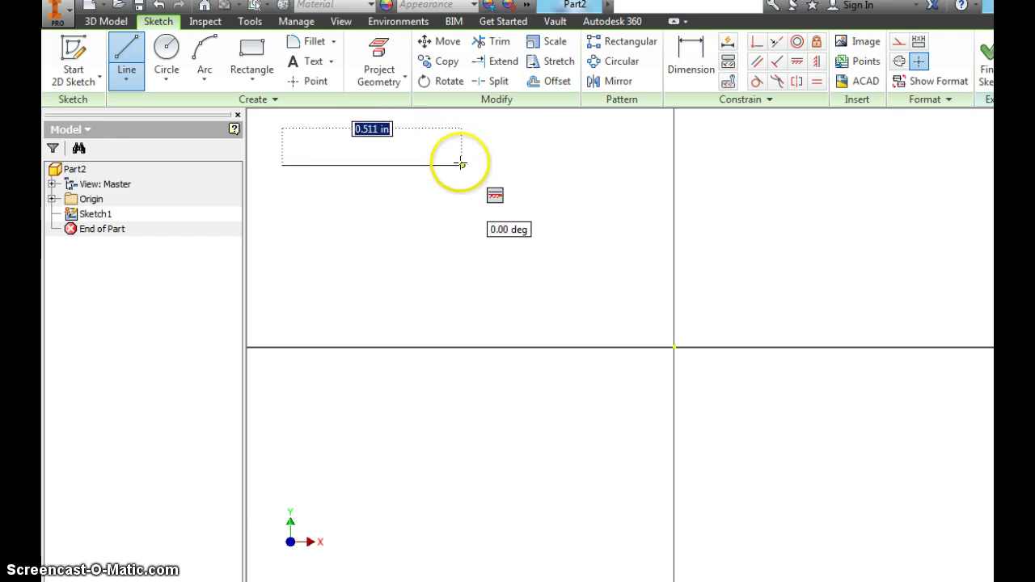
pyautogui.click(422, 165)
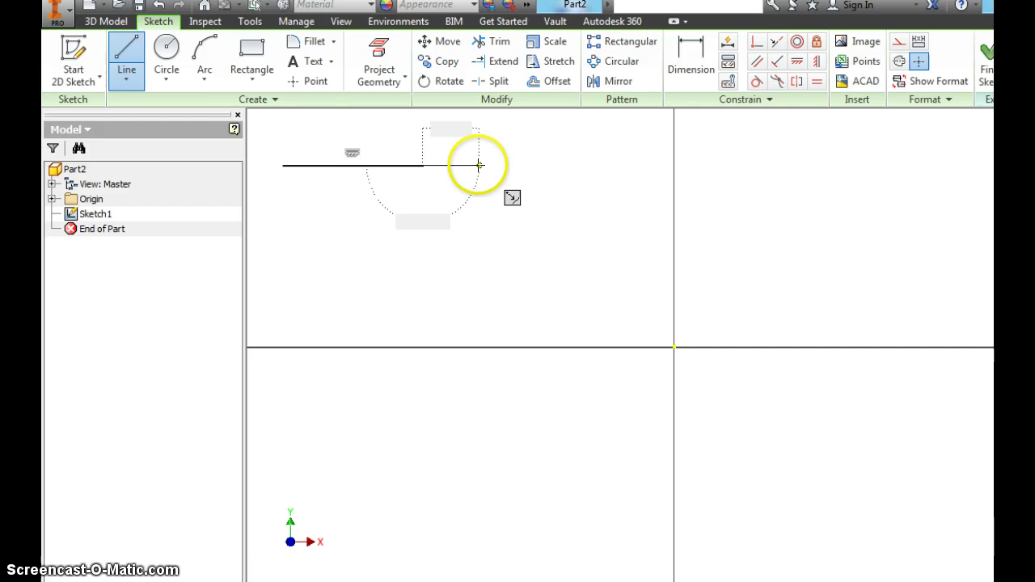
pyautogui.rightClick(482, 168)
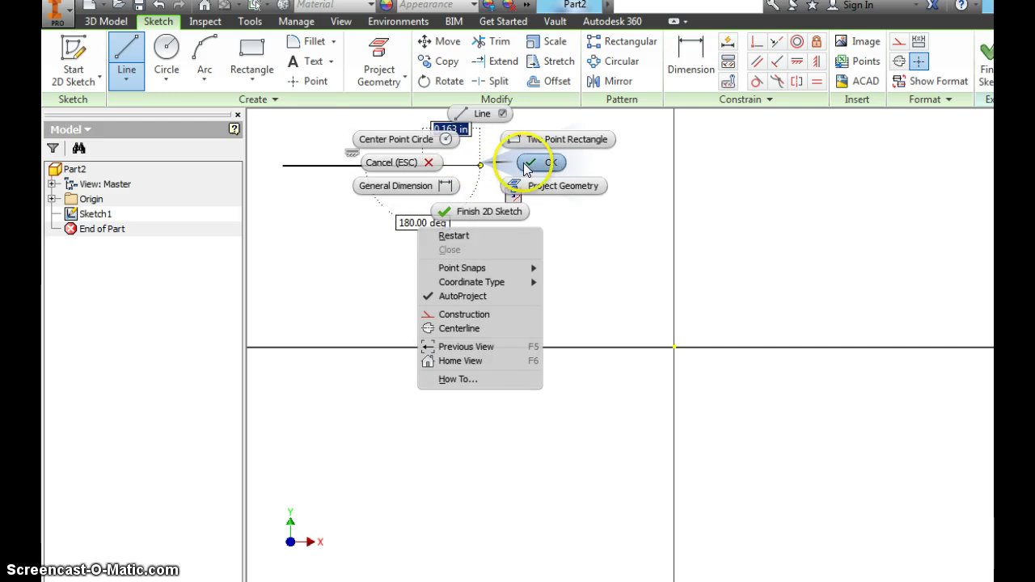
pyautogui.click(534, 166)
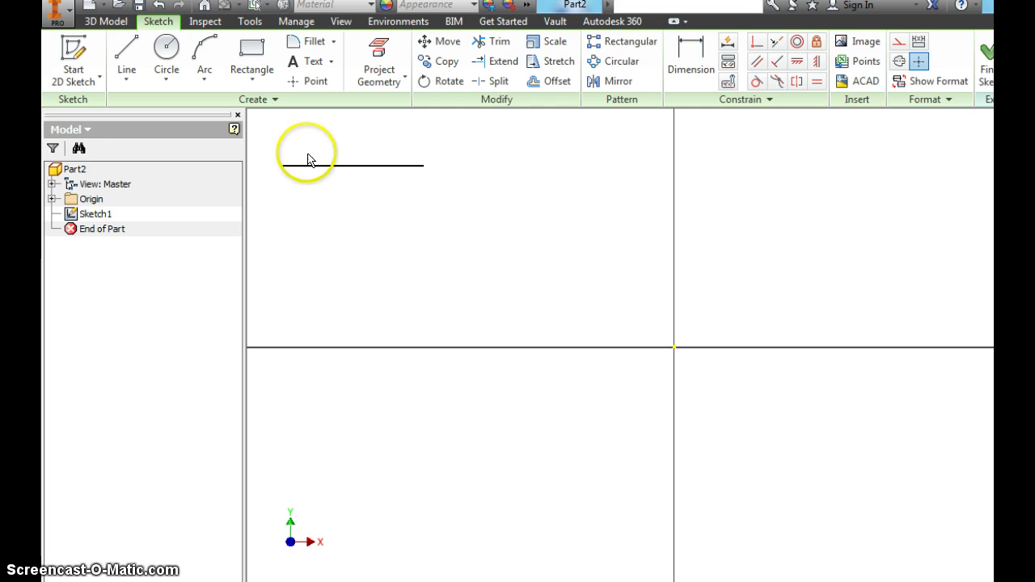
# - Draw a separate vertical line below the horizontal one
pyautogui.click(123, 50)
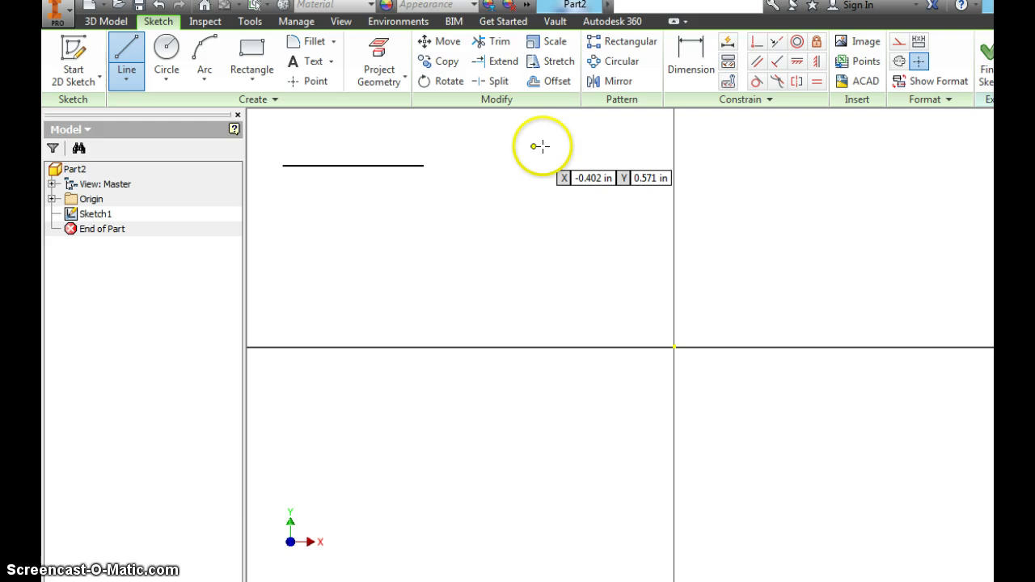
pyautogui.click(358, 213)
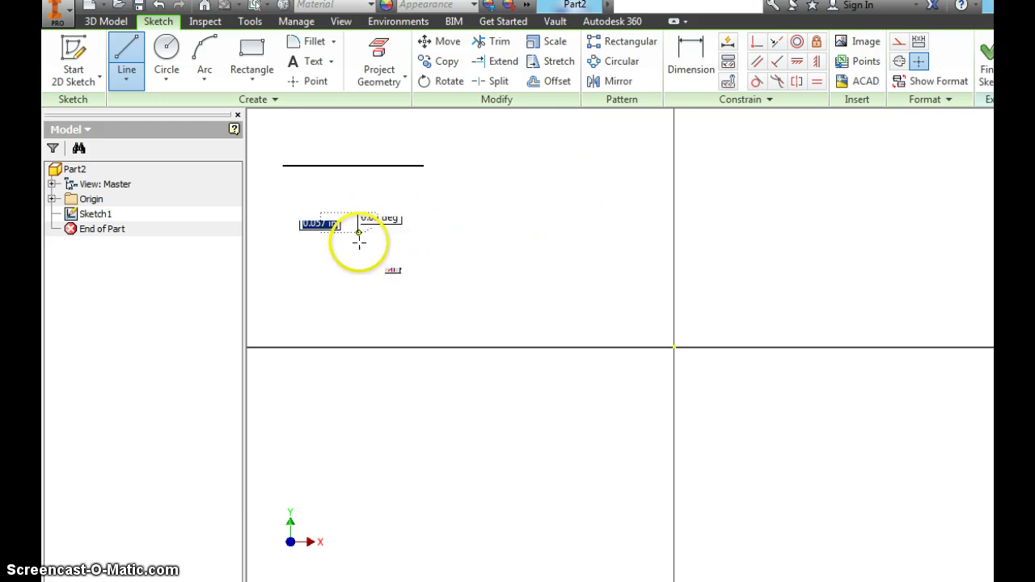
pyautogui.doubleClick(359, 318)
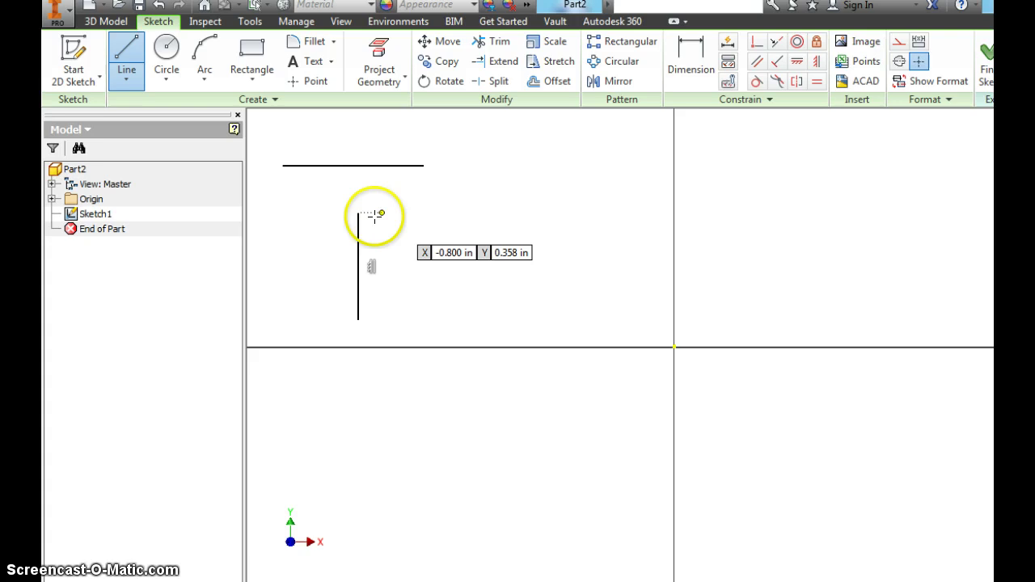
pyautogui.rightClick(417, 223)
pyautogui.click(486, 223)
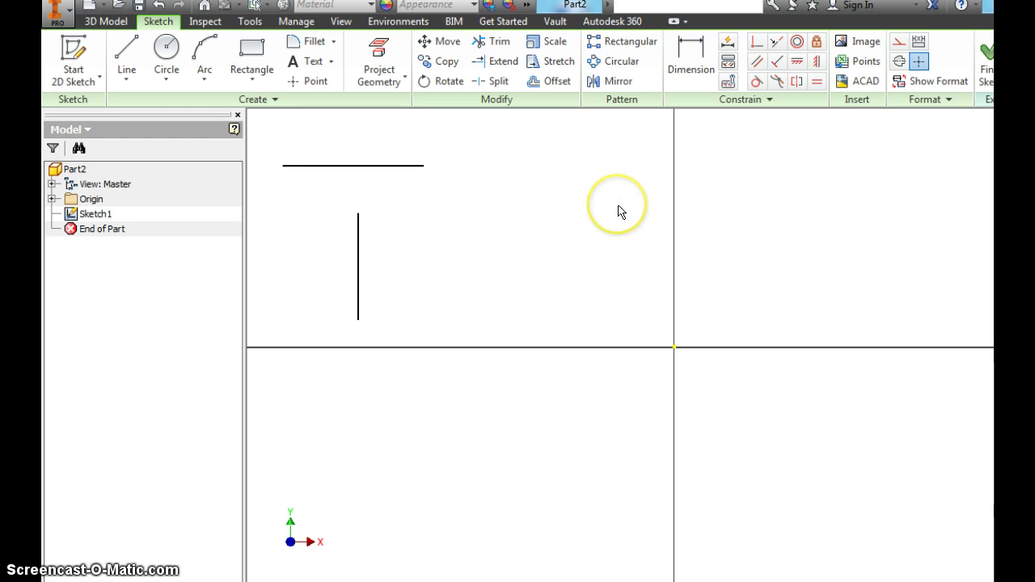
# - Dimension the horizontal line above it and change its length from 0.400 to 1.5 in
pyautogui.click(702, 60)
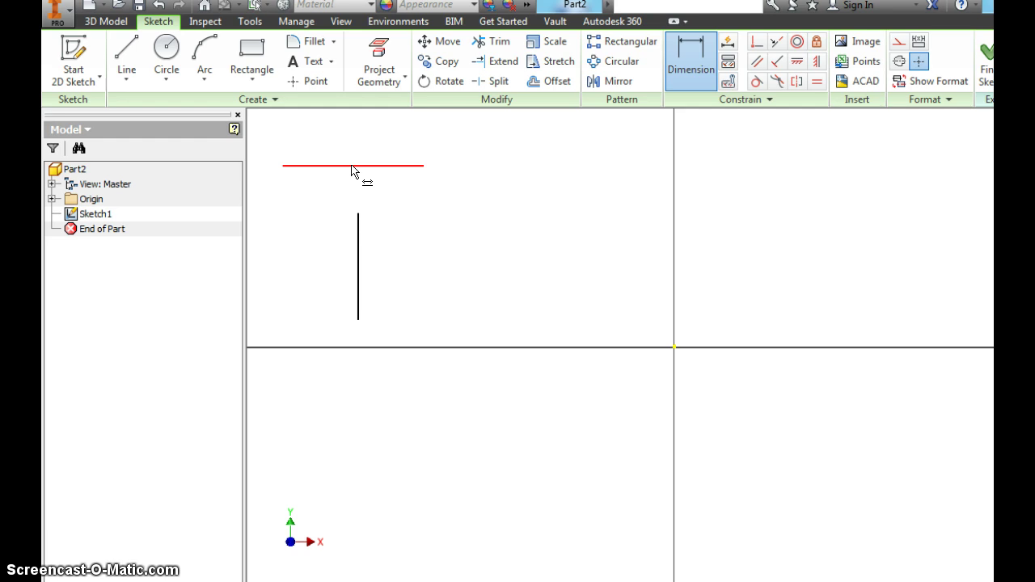
pyautogui.click(353, 166)
pyautogui.click(354, 143)
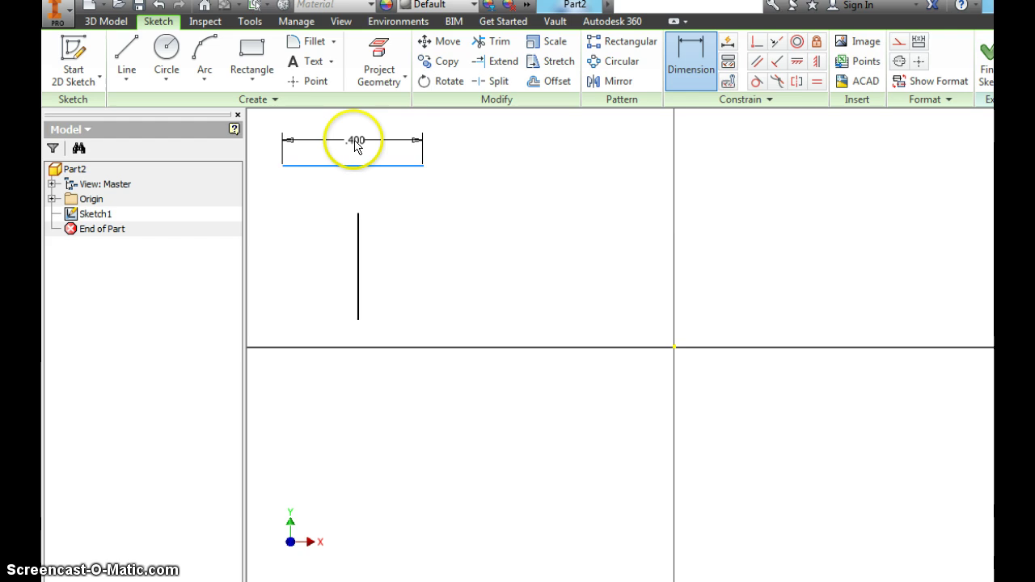
pyautogui.click(431, 168)
pyautogui.moveTo(398, 149); pyautogui.dragTo(352, 141)
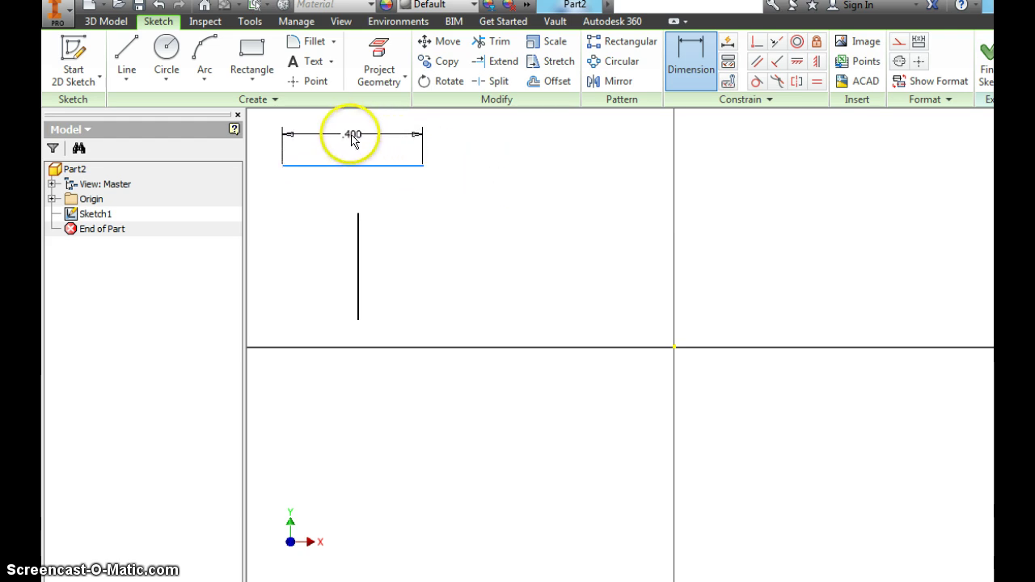
pyautogui.doubleClick(352, 137)
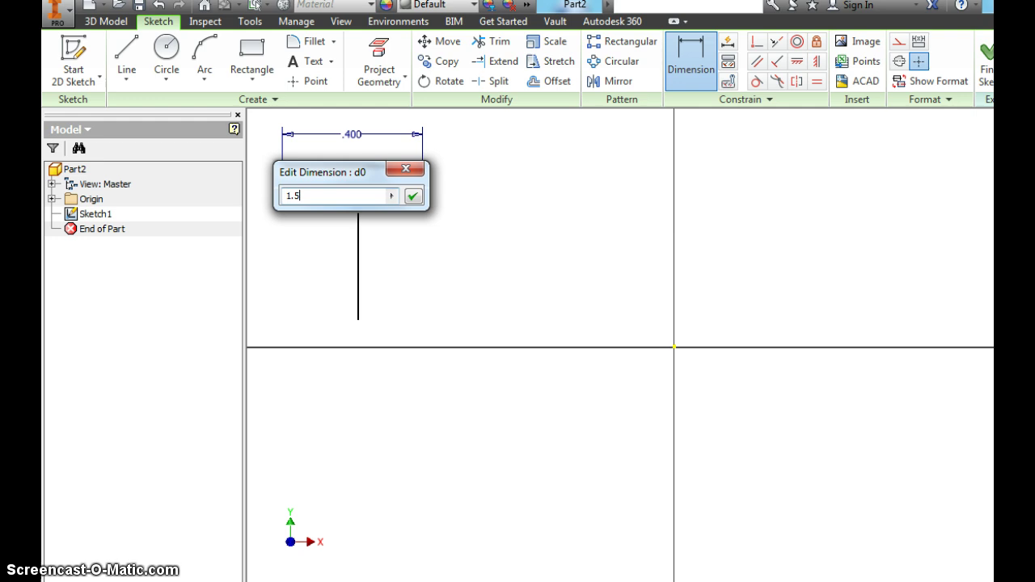
pyautogui.click(413, 197)
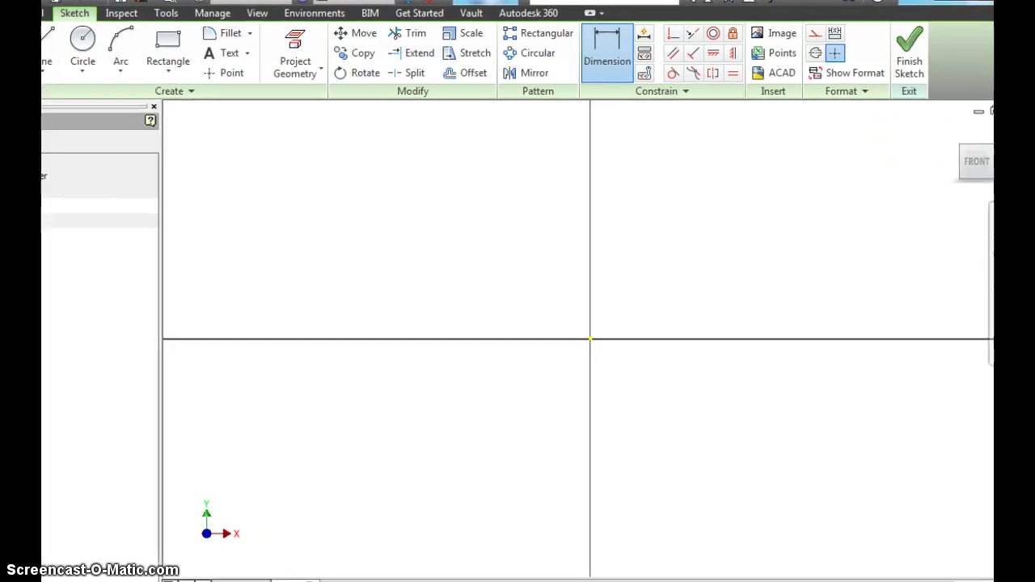
# - Dimension the vertical line to 2.2 in so it crosses the horizontal line
pyautogui.click(959, 167)
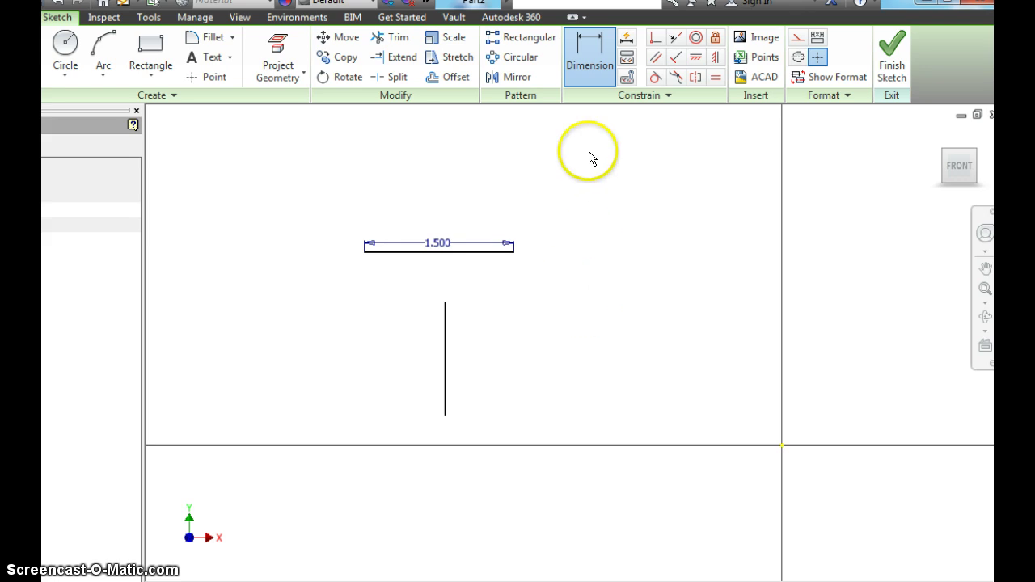
pyautogui.click(591, 69)
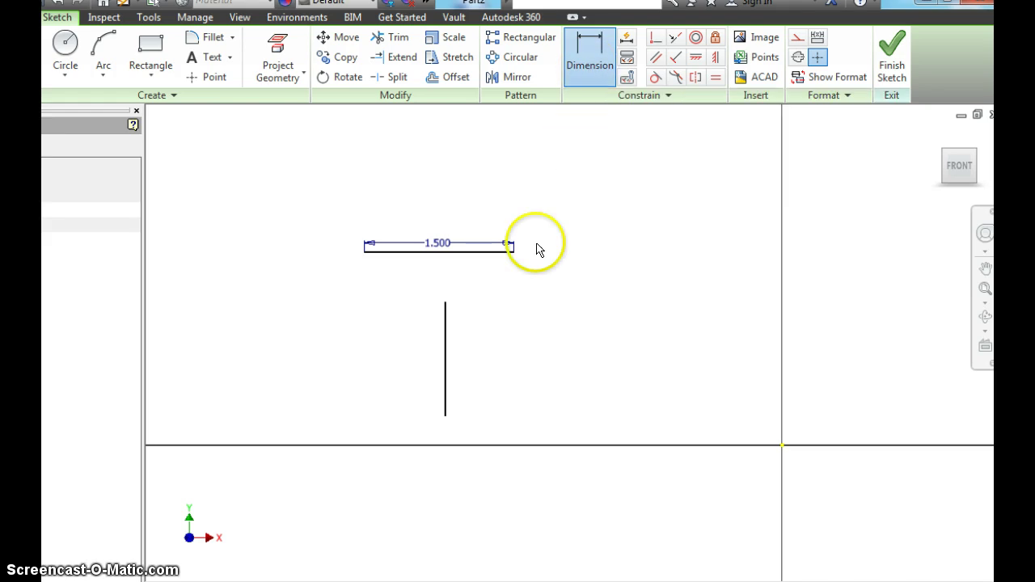
pyautogui.click(447, 353)
pyautogui.click(489, 356)
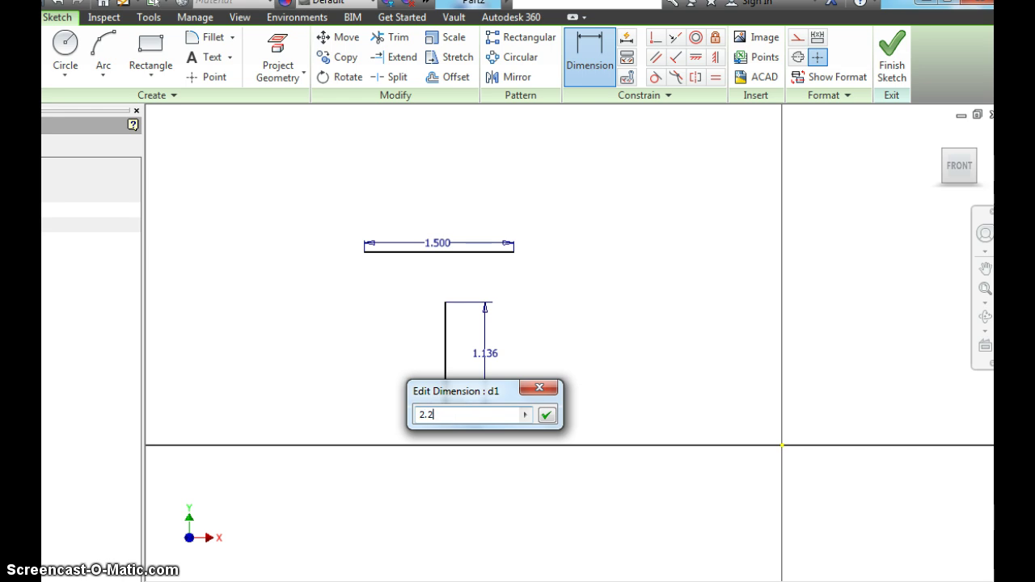
pyautogui.click(546, 415)
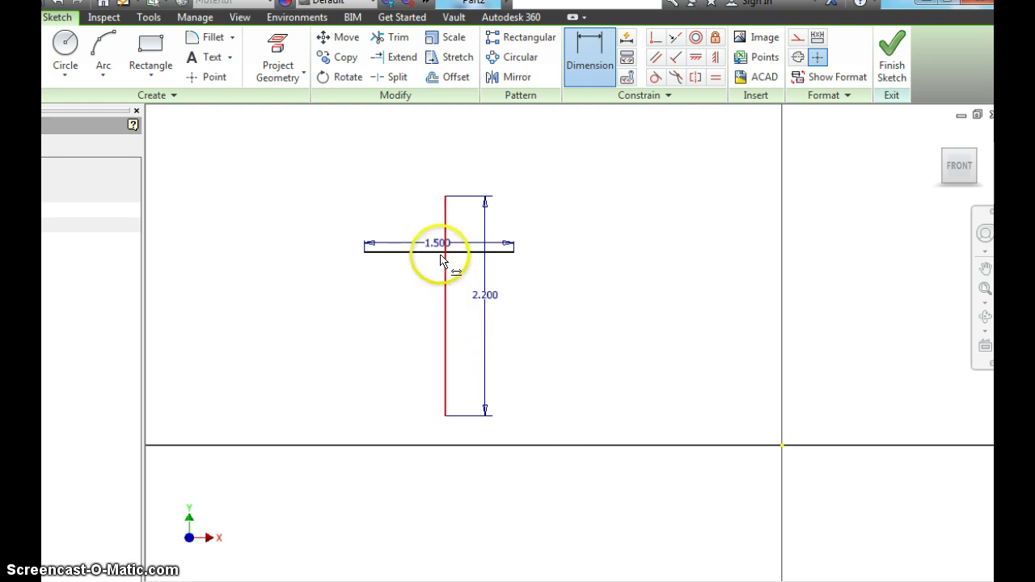
# - End dimensioning and drag the vertical and 1.500 lines toward the upper left
pyautogui.rightClick(576, 287)
pyautogui.click(624, 285)
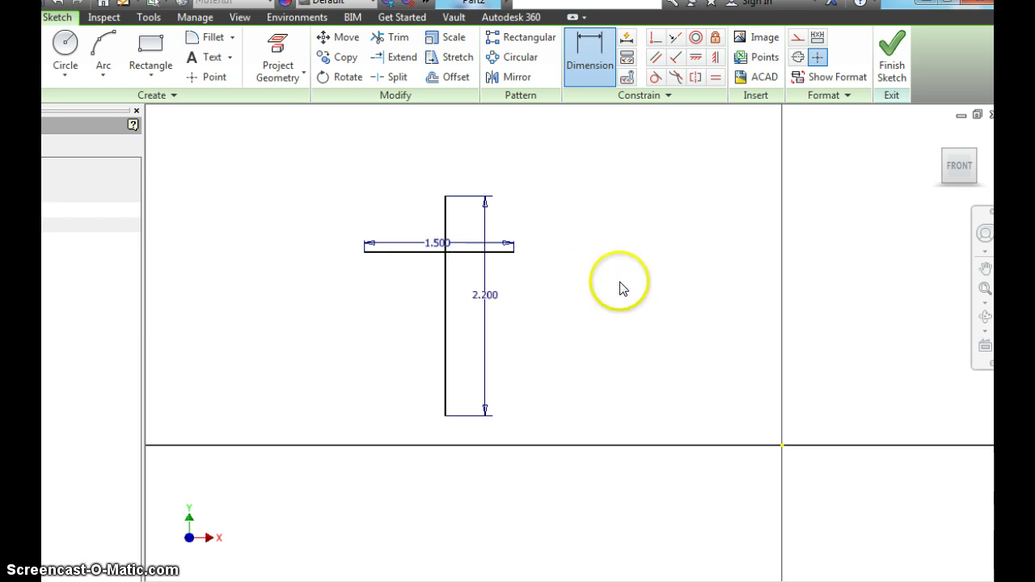
pyautogui.moveTo(444, 336)
pyautogui.mouseDown()
pyautogui.moveTo(453, 370)
pyautogui.moveTo(440, 420)
pyautogui.moveTo(285, 399)
pyautogui.moveTo(231, 340)
pyautogui.moveTo(213, 296)
pyautogui.moveTo(185, 284)
pyautogui.moveTo(208, 290)
pyautogui.mouseUp()
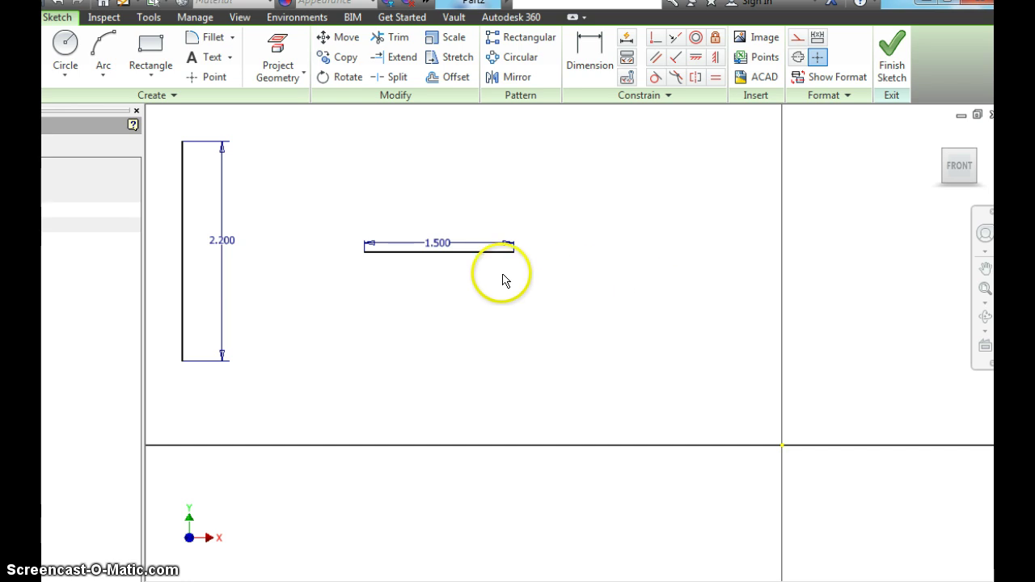
pyautogui.moveTo(467, 257); pyautogui.dragTo(341, 181)
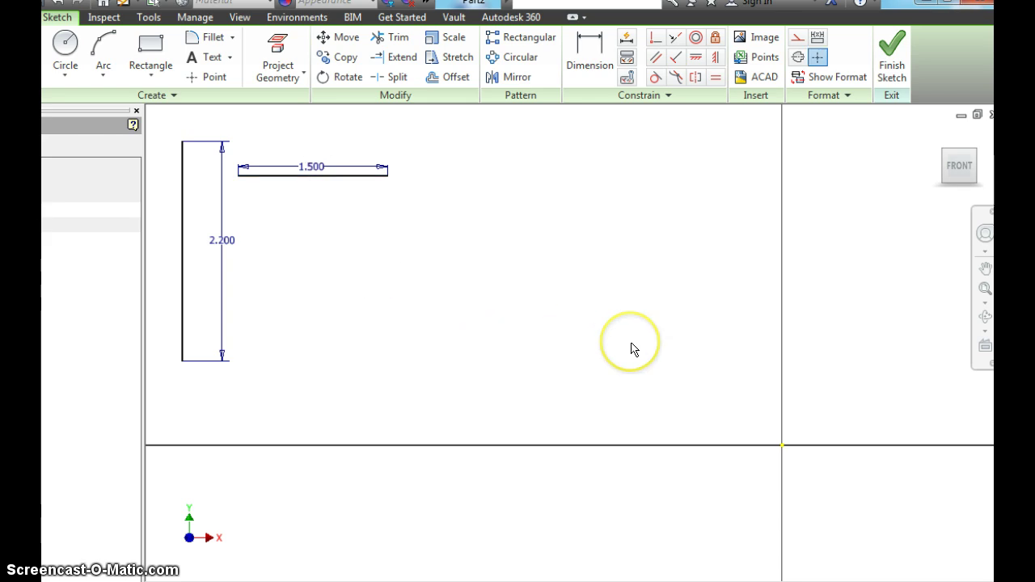
# - Edit the vertical line's dimension to 2.000, then to 2.400, and select all geometry
pyautogui.doubleClick(224, 249)
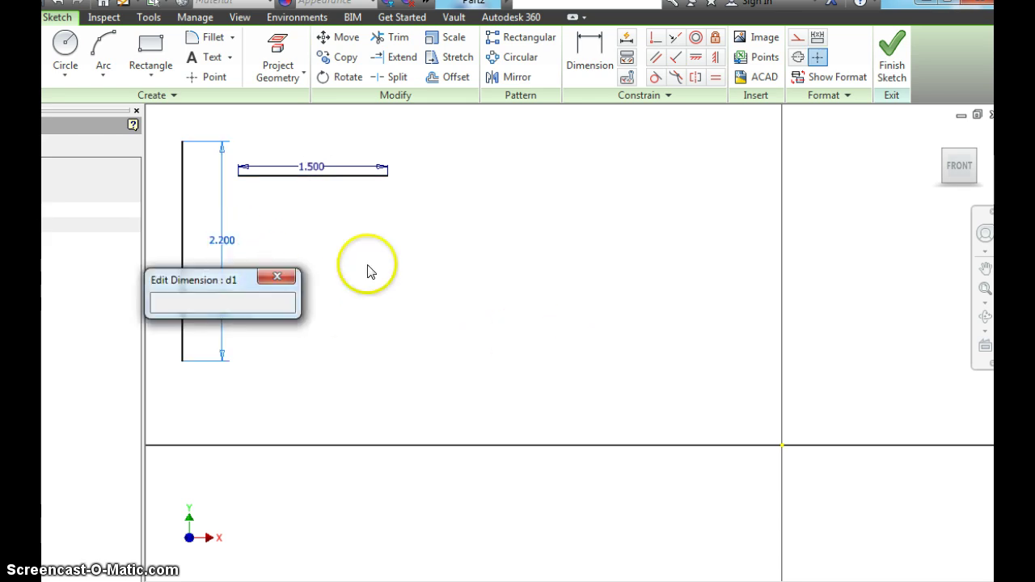
pyautogui.write('2')
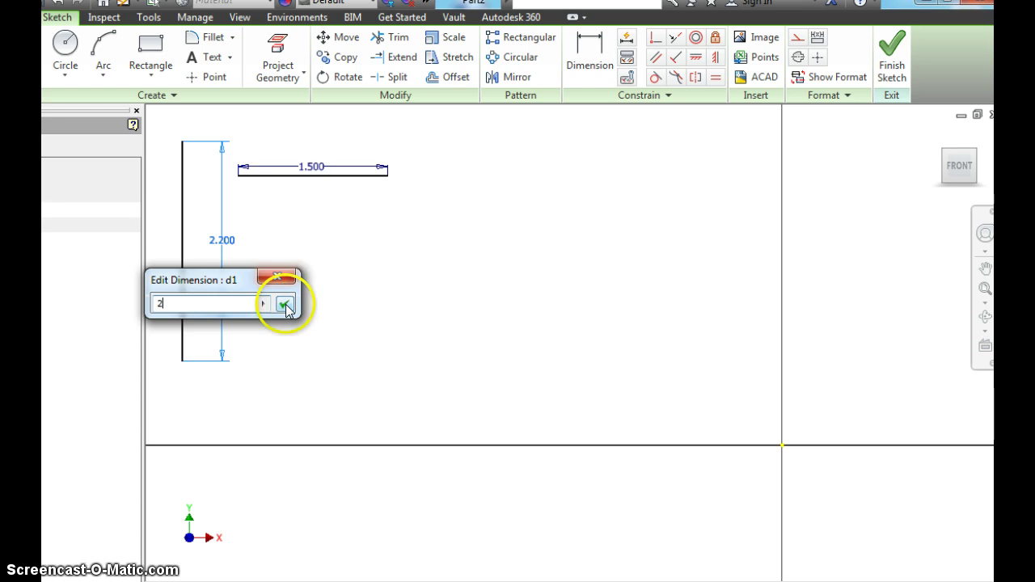
pyautogui.click(284, 303)
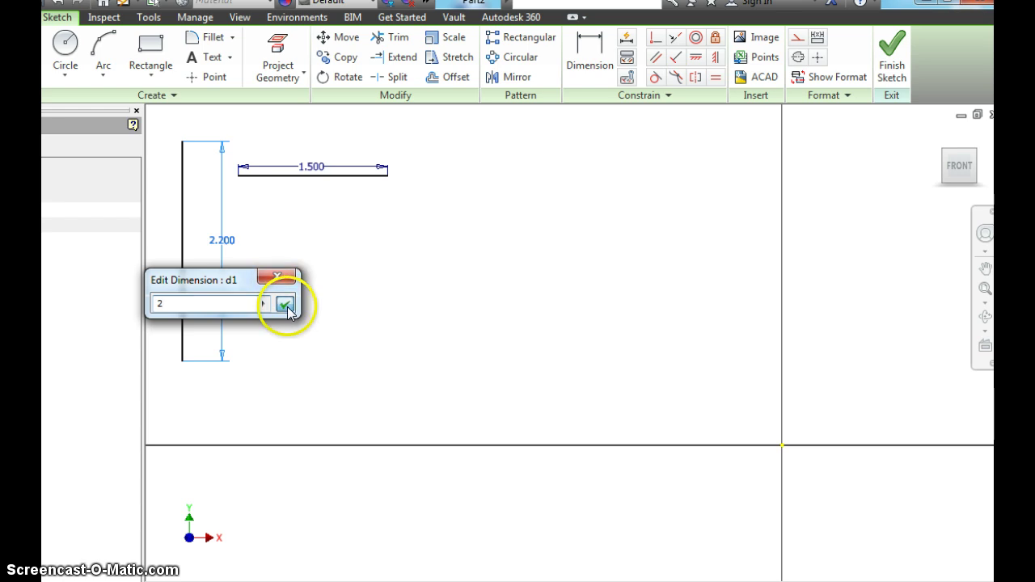
pyautogui.doubleClick(219, 255)
pyautogui.write('2.4')
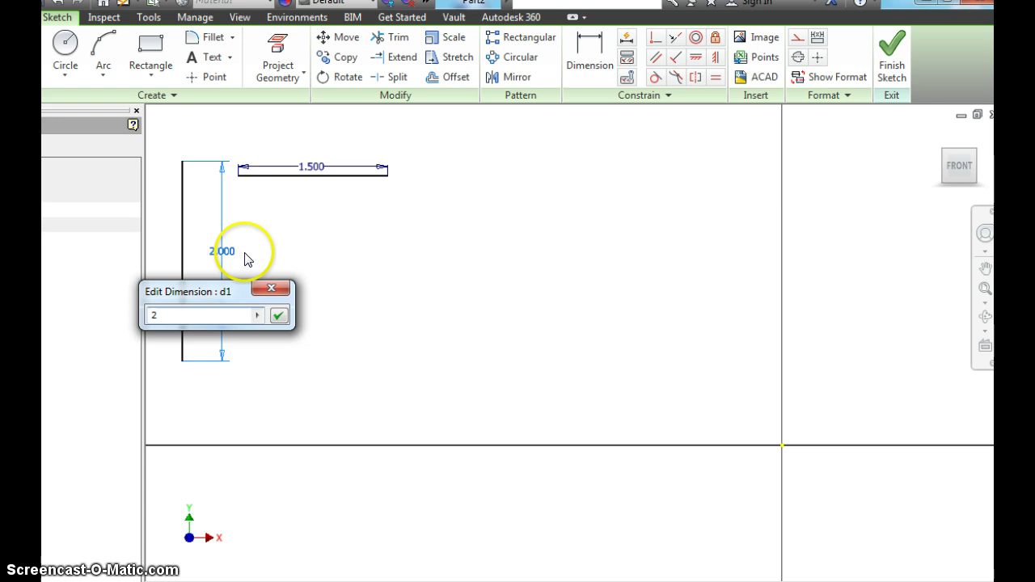
pyautogui.click(279, 317)
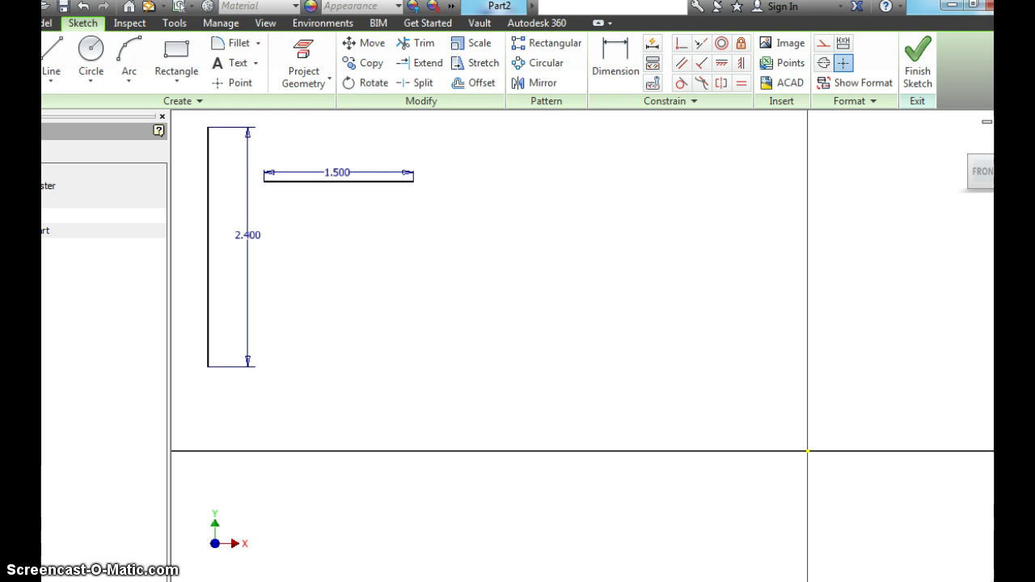
pyautogui.hotkey('ctrl', 'a')
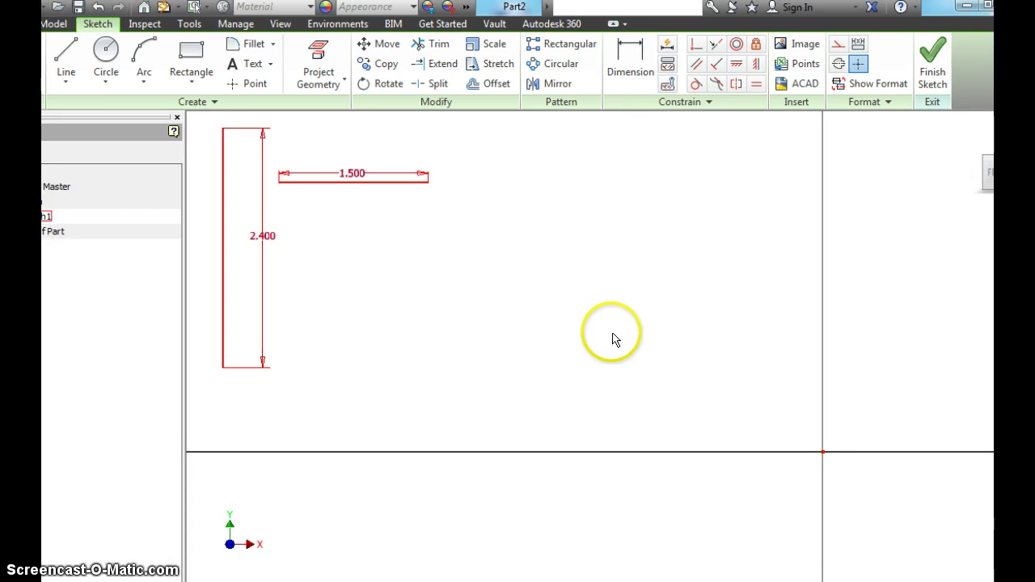
# - Draw a two-point rectangle right of the vertical line and below the 1.500 line
pyautogui.click(196, 72)
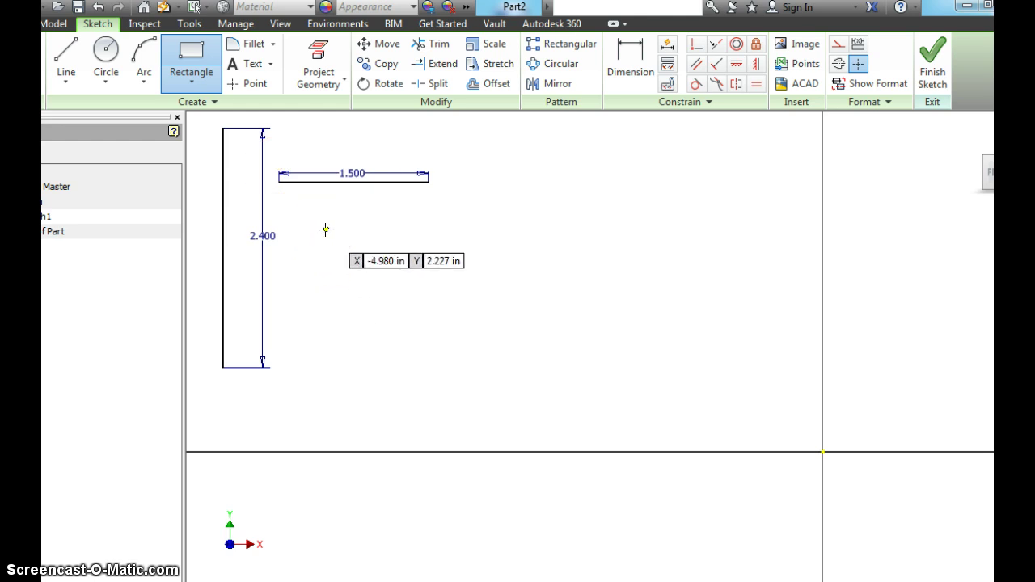
pyautogui.moveTo(325, 230); pyautogui.dragTo(503, 335)
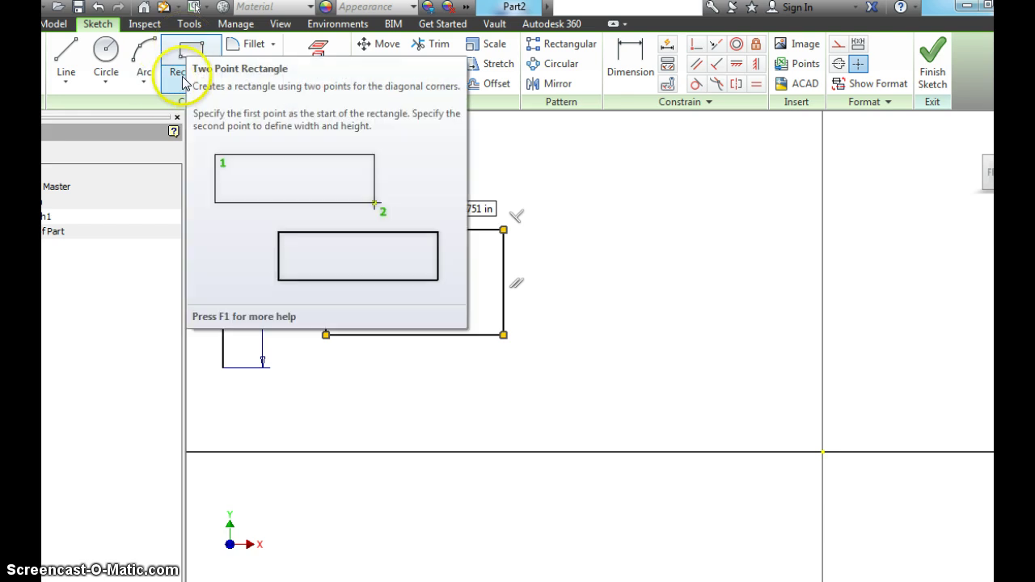
pyautogui.click(185, 84)
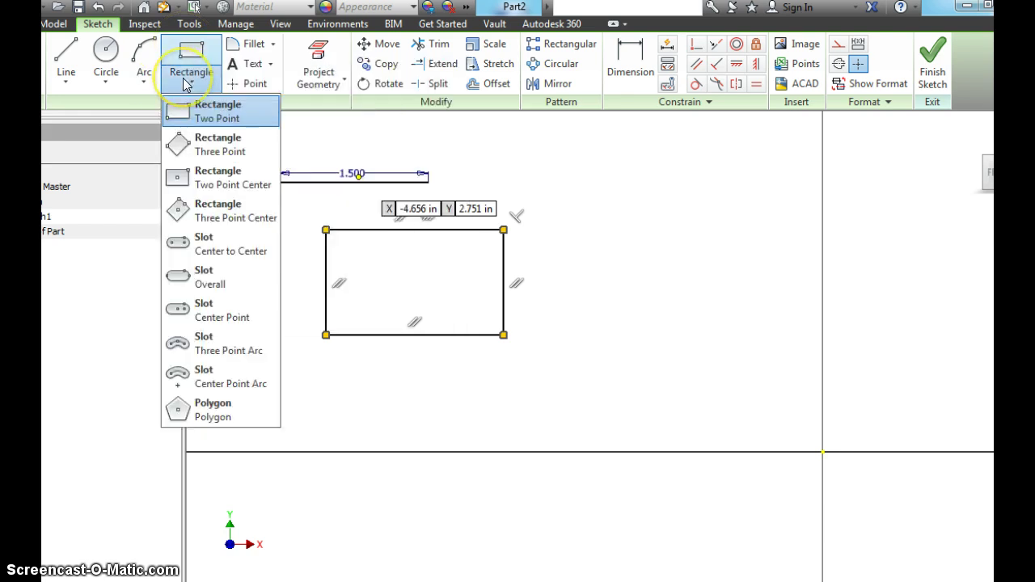
pyautogui.click(205, 117)
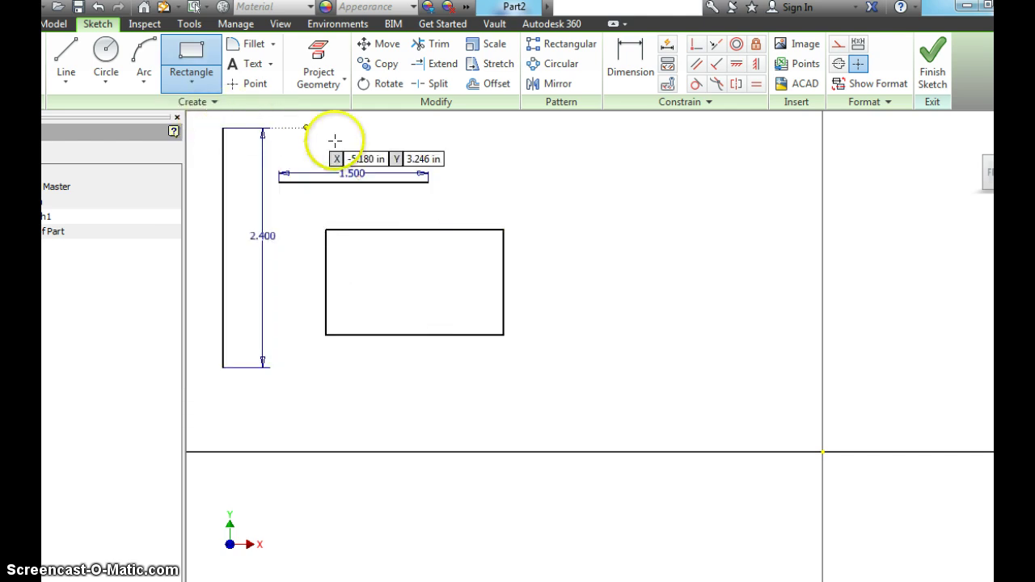
pyautogui.rightClick(603, 217)
pyautogui.click(635, 224)
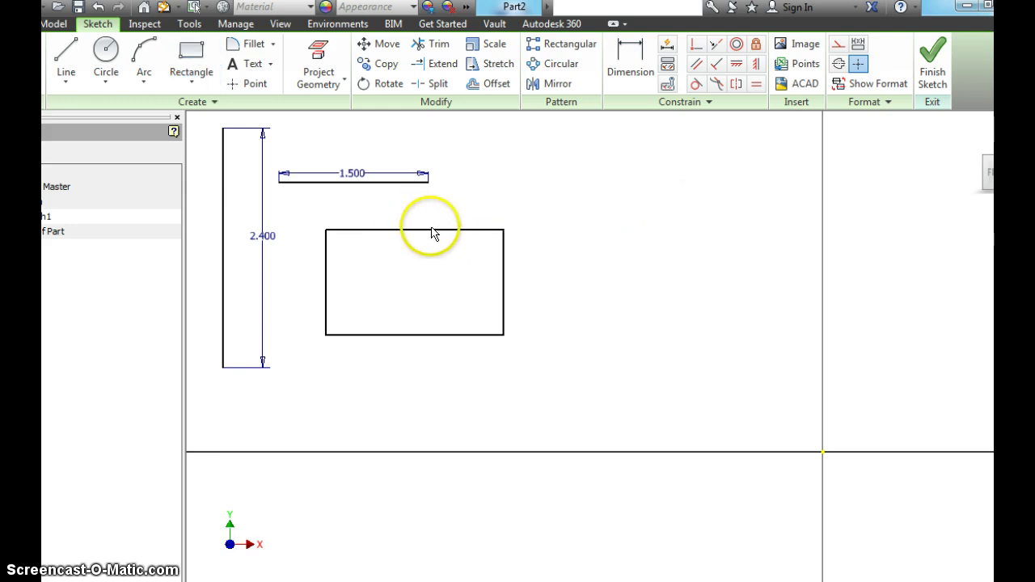
# - Dimension the rectangle's top edge to 1.450 and its right edge to 1.000
pyautogui.click(623, 67)
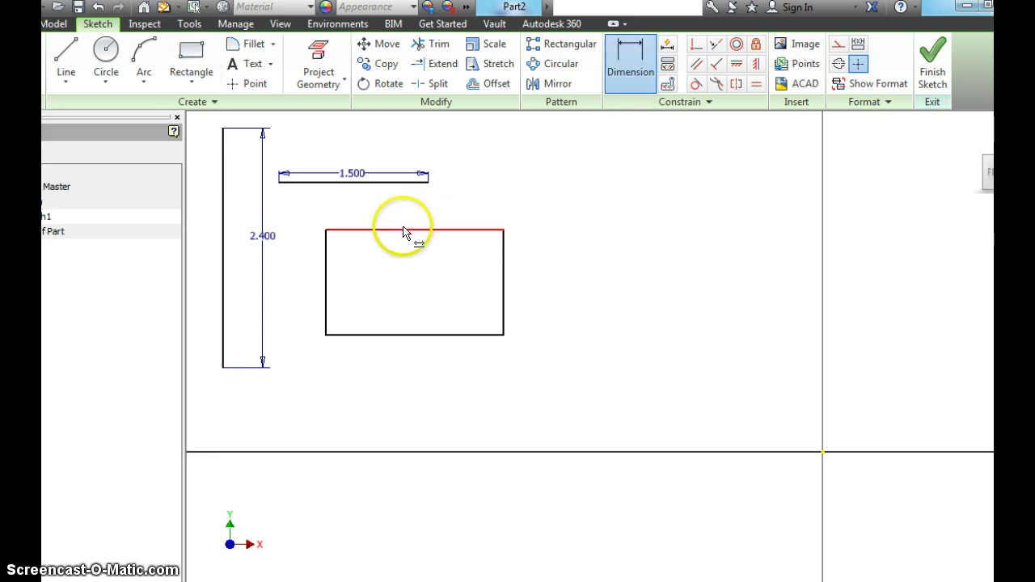
pyautogui.click(404, 230)
pyautogui.click(409, 215)
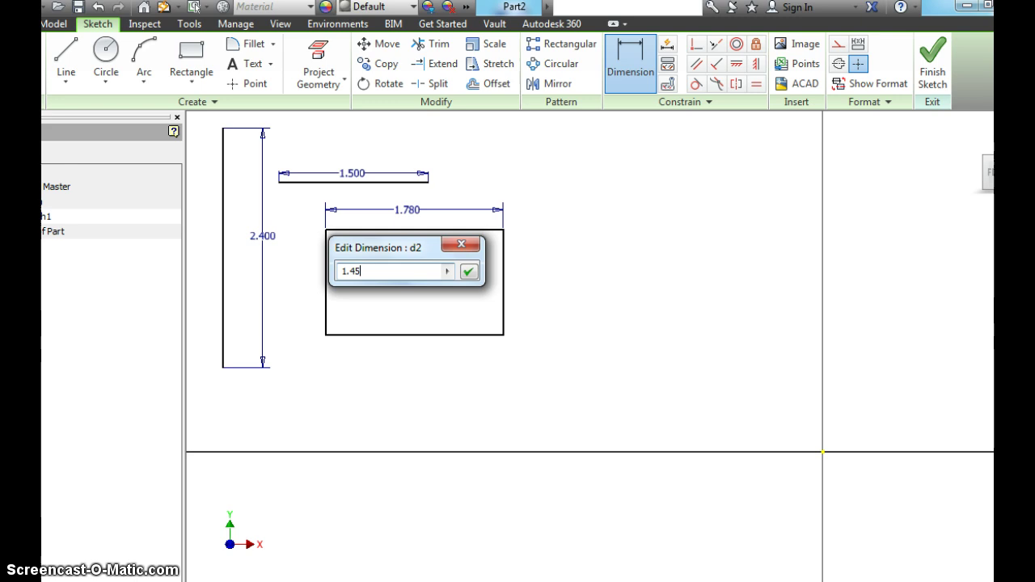
pyautogui.click(458, 271)
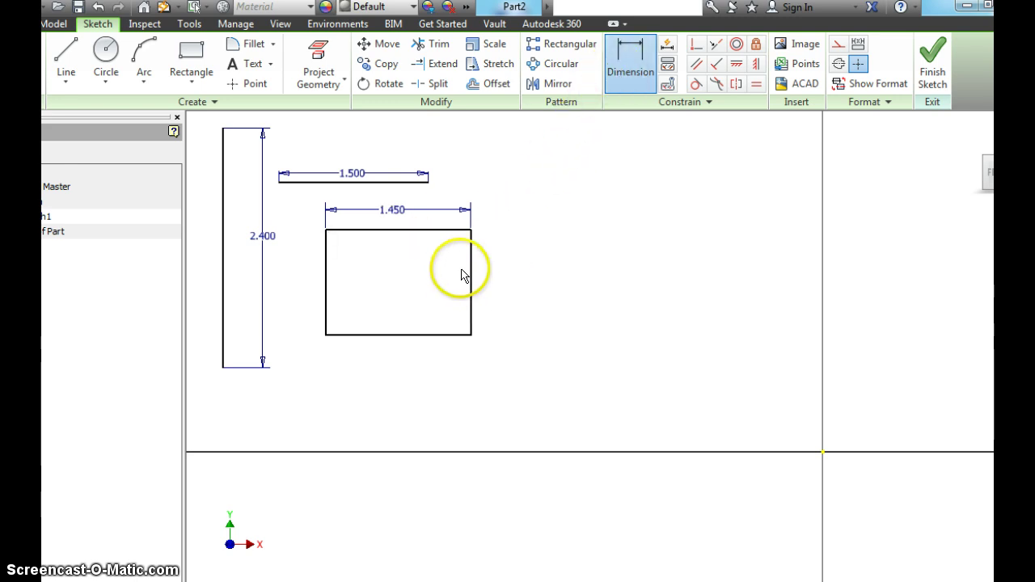
pyautogui.click(471, 279)
pyautogui.click(502, 280)
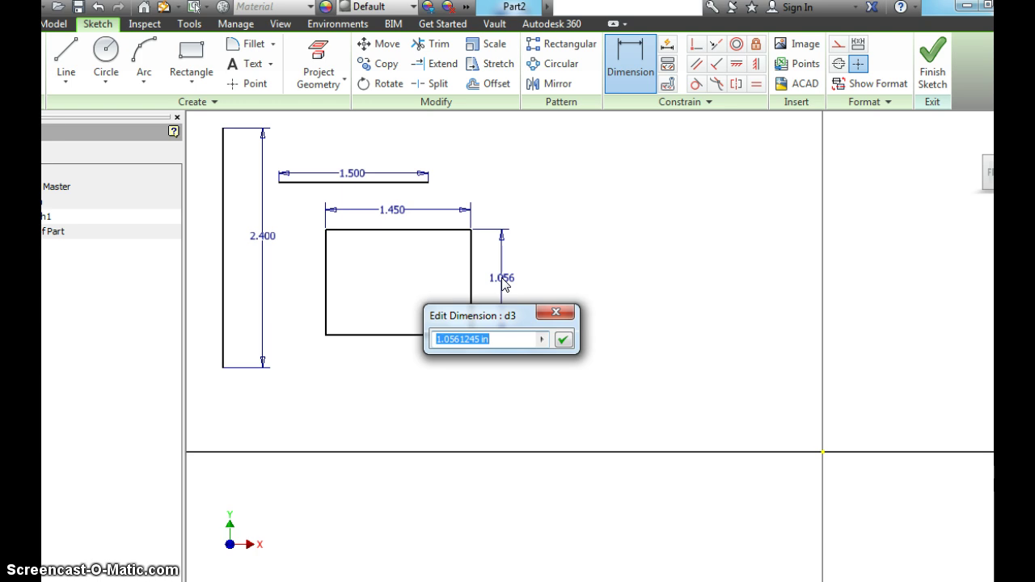
pyautogui.click(564, 340)
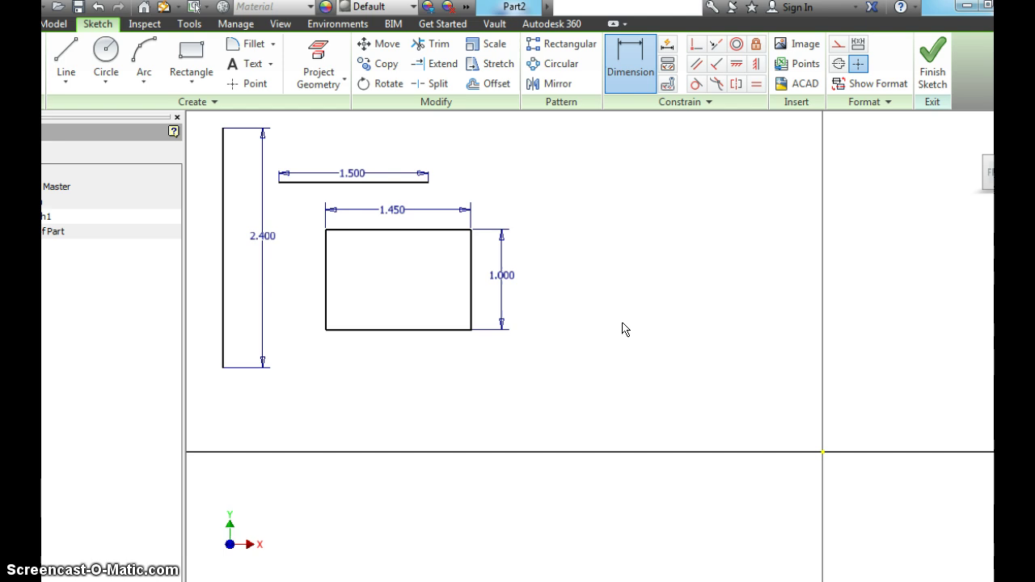
pyautogui.rightClick(498, 385)
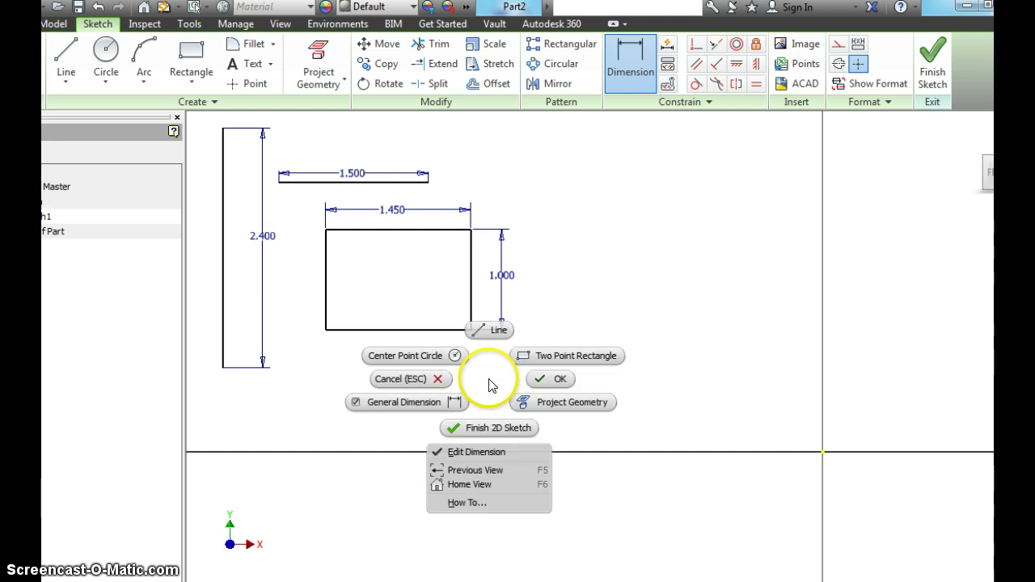
# - End dimensioning and draw a circle centred to the right of the rectangle
pyautogui.click(537, 377)
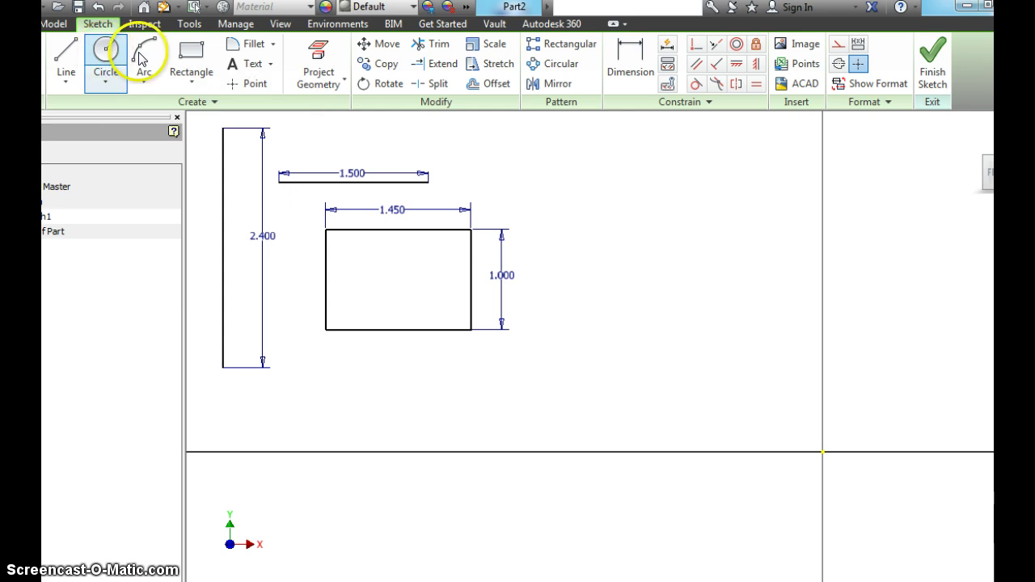
pyautogui.click(106, 52)
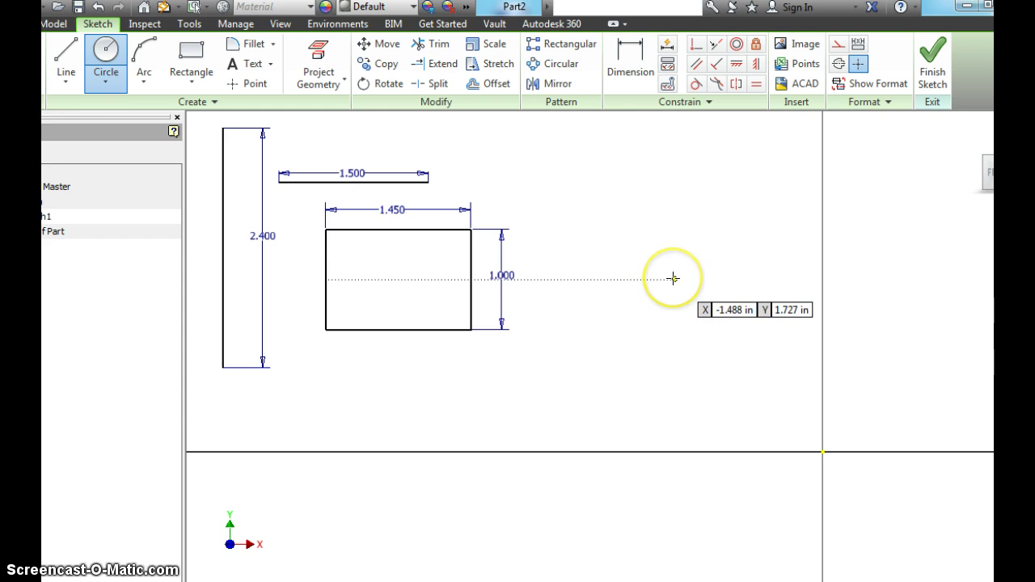
pyautogui.click(679, 278)
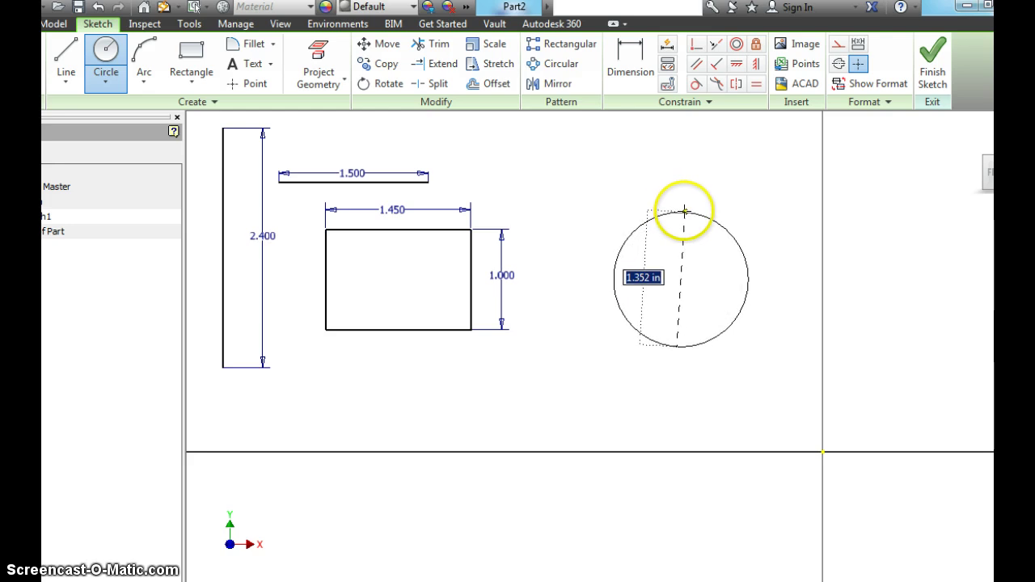
pyautogui.click(684, 210)
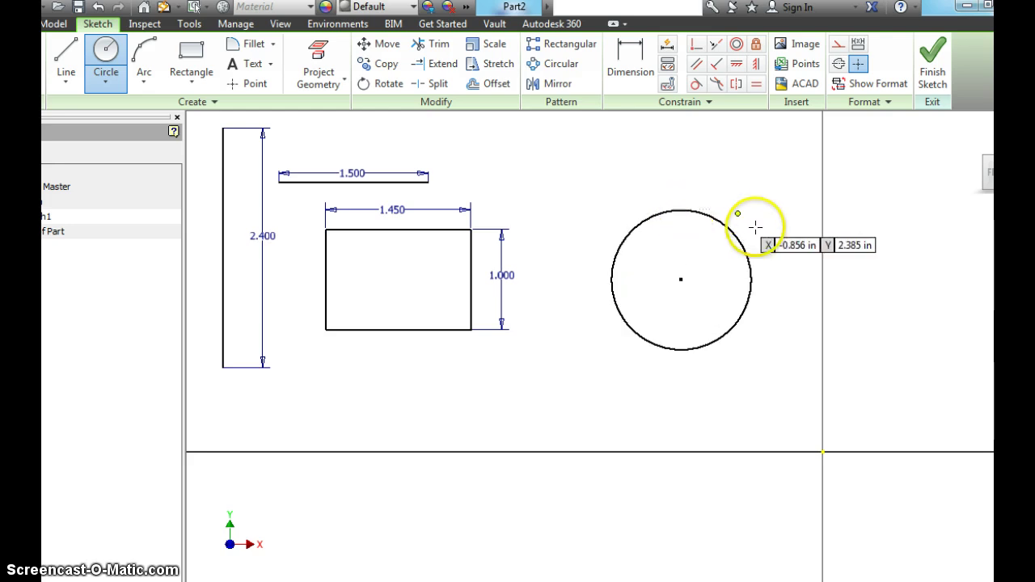
# - Stop drawing circles and give the circle a 4 inch diameter dimension
pyautogui.rightClick(797, 317)
pyautogui.click(843, 315)
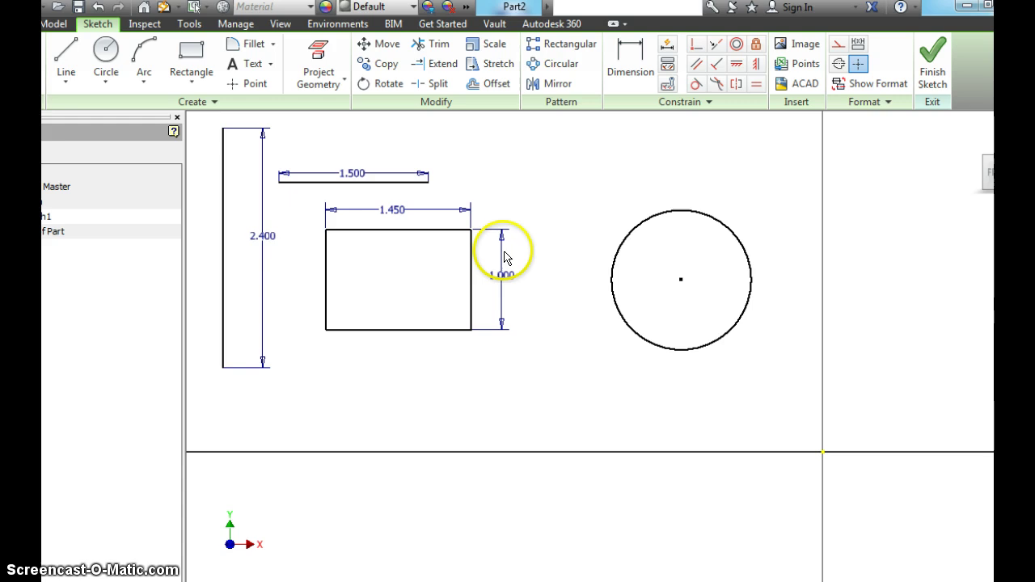
pyautogui.click(634, 65)
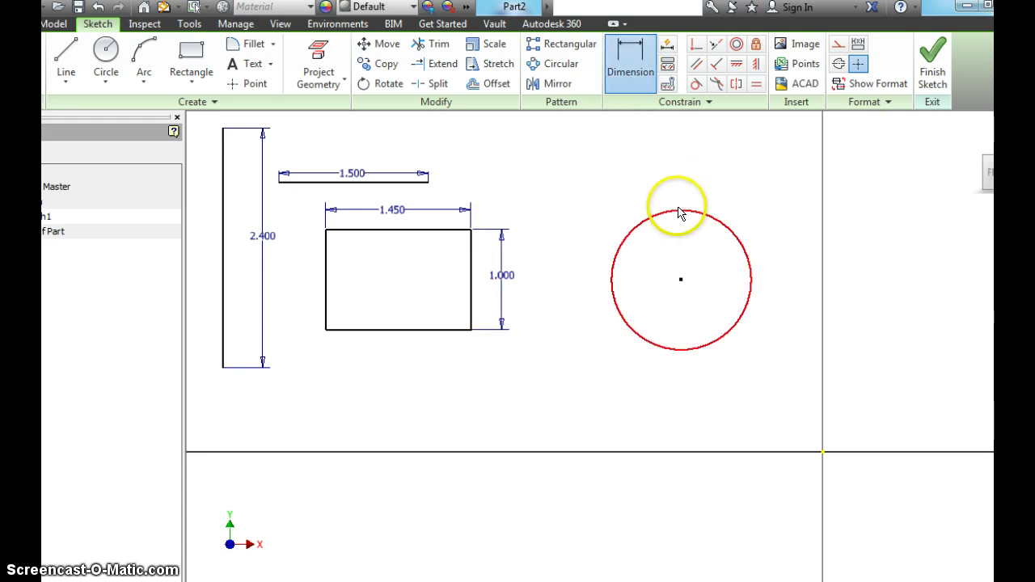
pyautogui.click(680, 214)
pyautogui.click(705, 180)
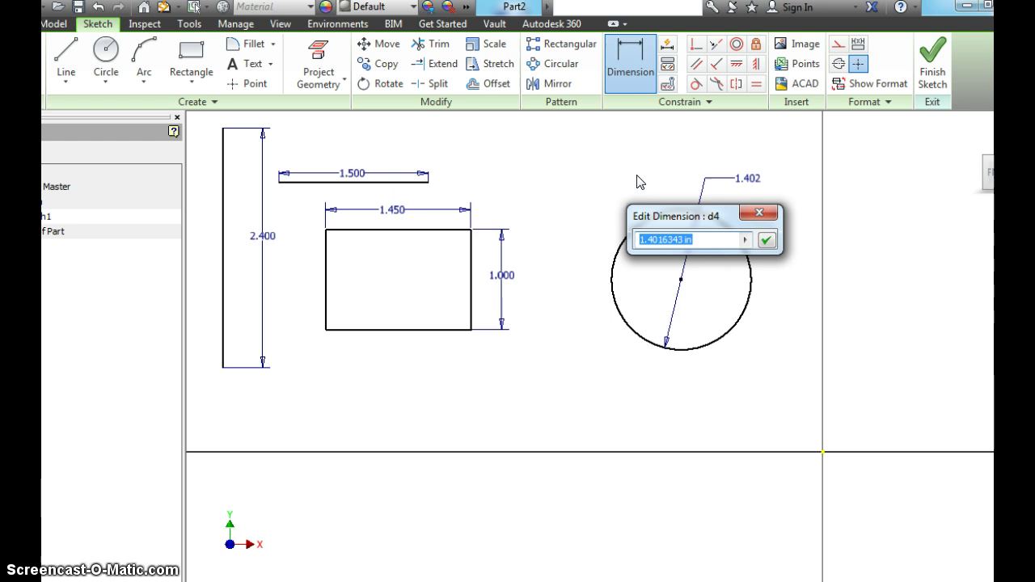
pyautogui.click(733, 241)
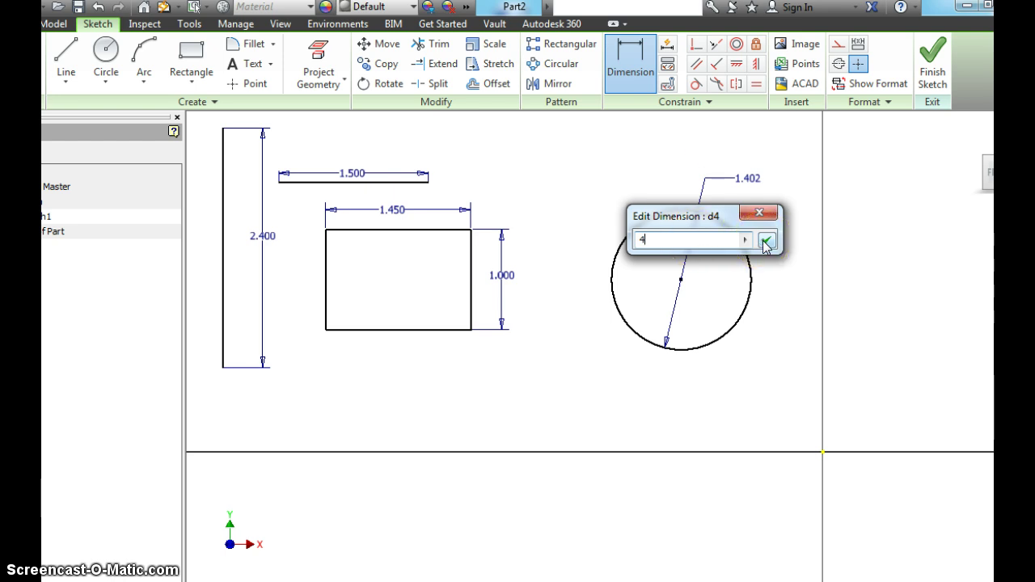
pyautogui.click(766, 242)
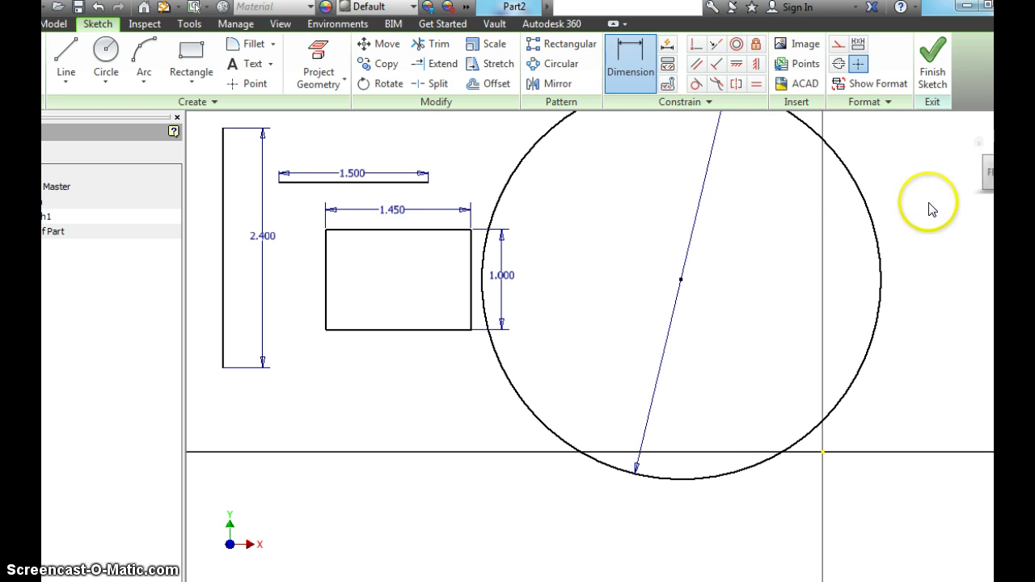
# - Try a second diameter dimension on the circle, cancel the duplicate warning, and finish dimensioning
pyautogui.click(889, 258)
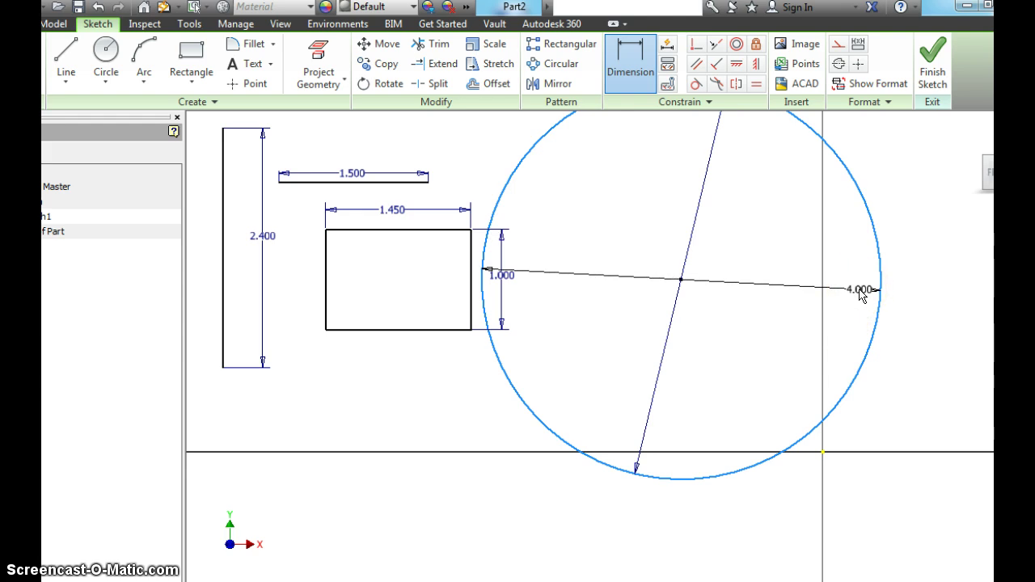
pyautogui.click(915, 296)
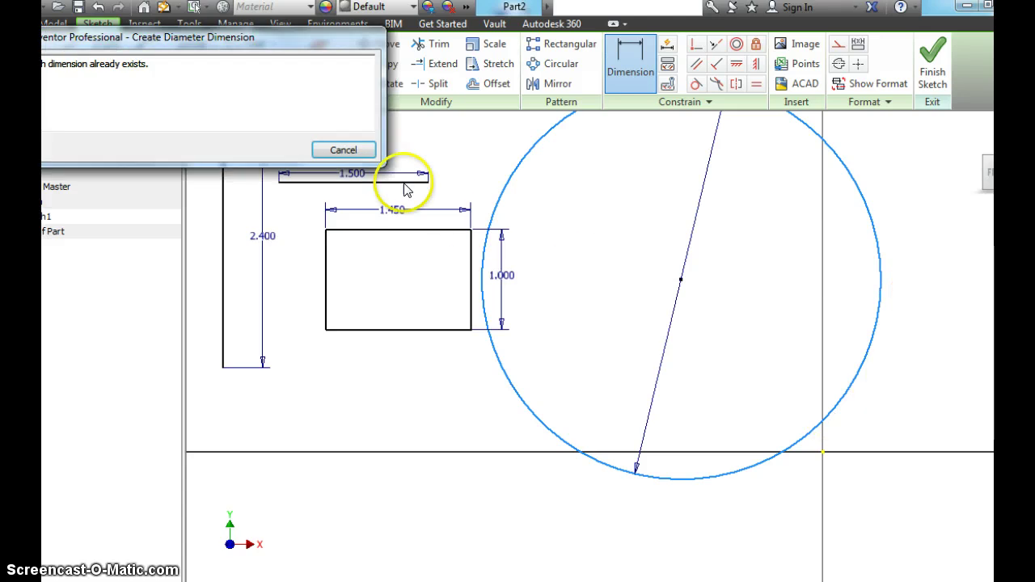
pyautogui.click(347, 155)
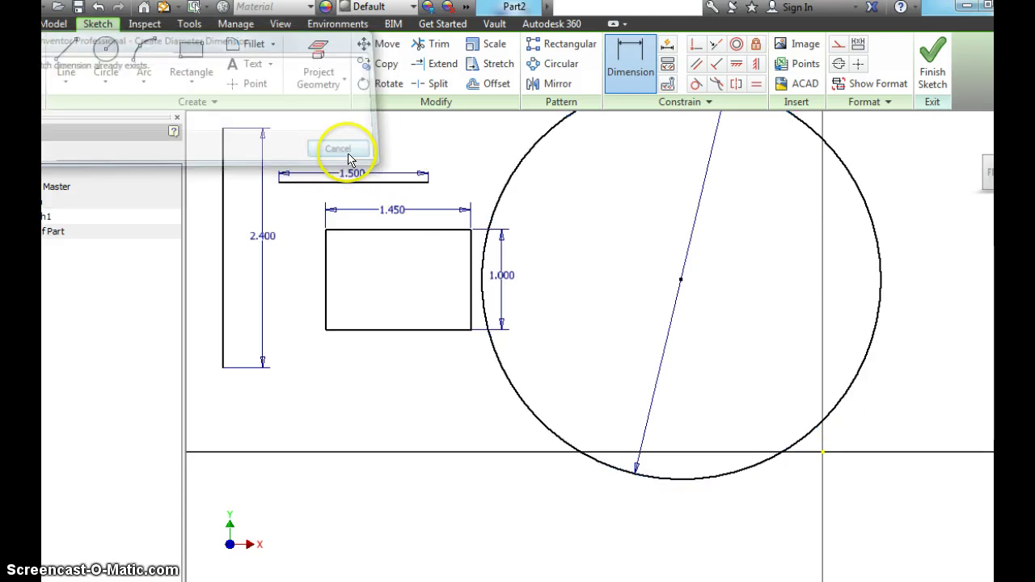
pyautogui.rightClick(892, 220)
pyautogui.click(900, 215)
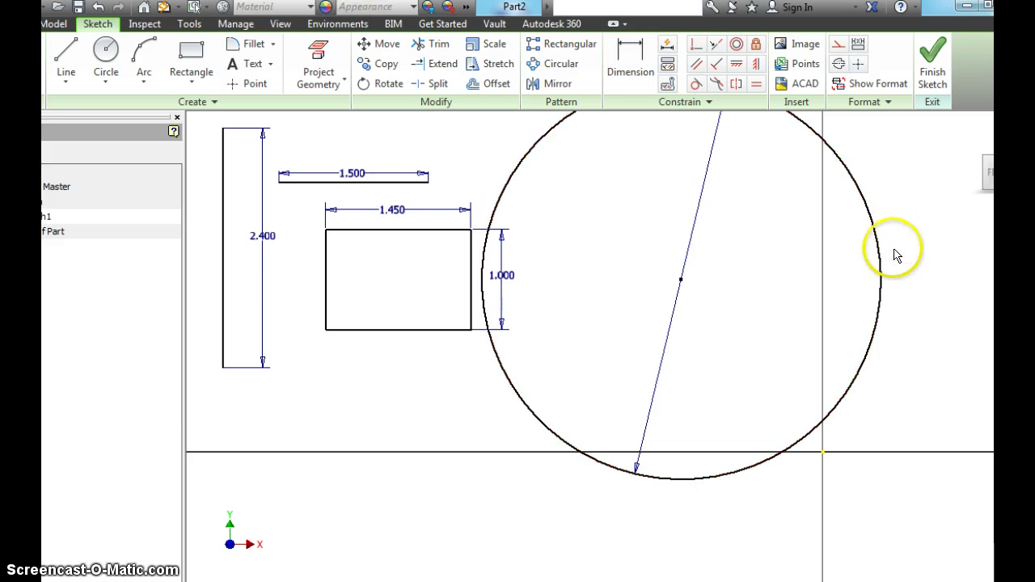
# - Deselect the circle and pan and zoom so the whole sketch fits in view
pyautogui.click(774, 439)
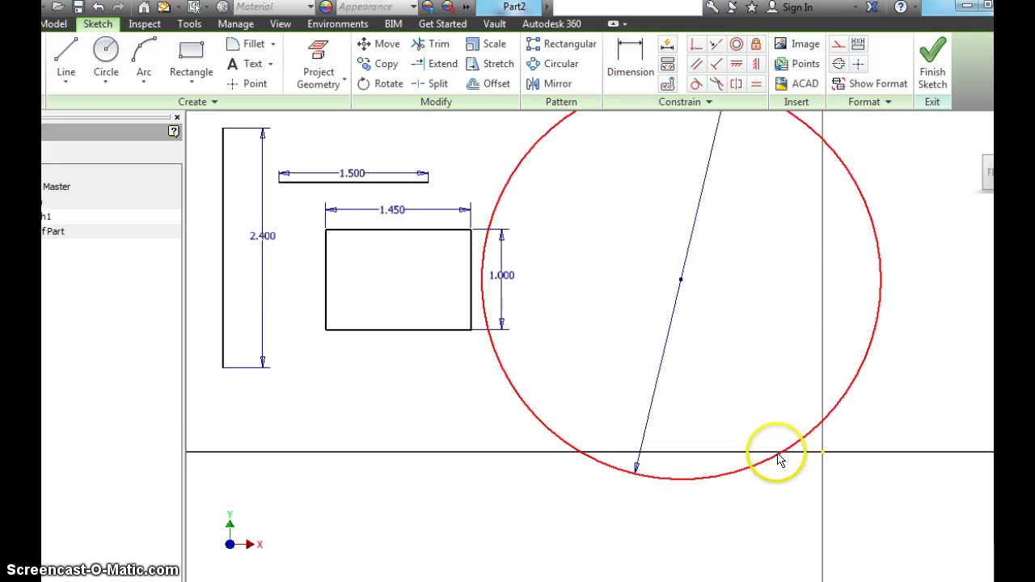
pyautogui.click(681, 282)
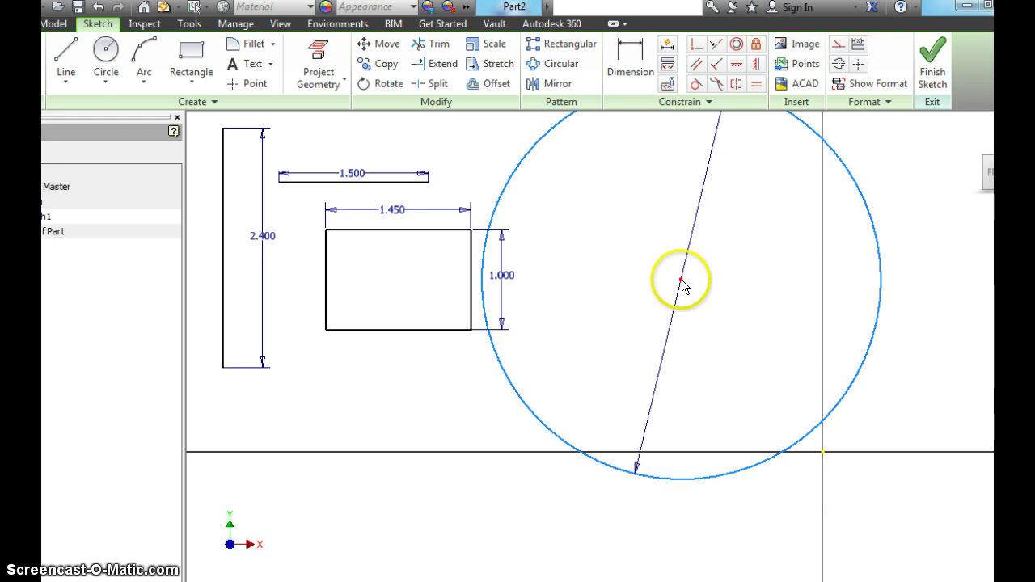
pyautogui.press('Escape')
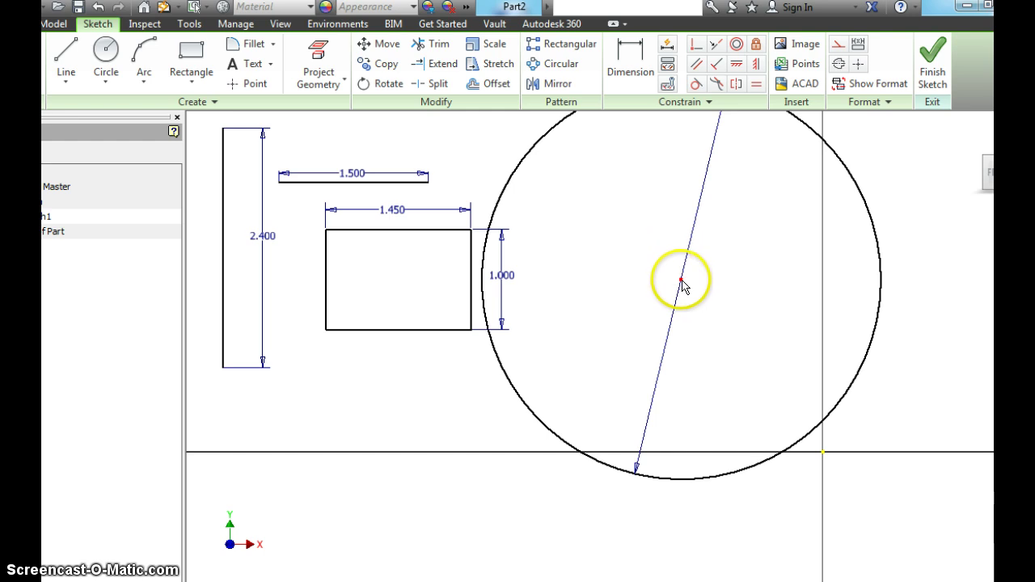
pyautogui.moveTo(949, 113); pyautogui.dragTo(882, 183, button='middle')
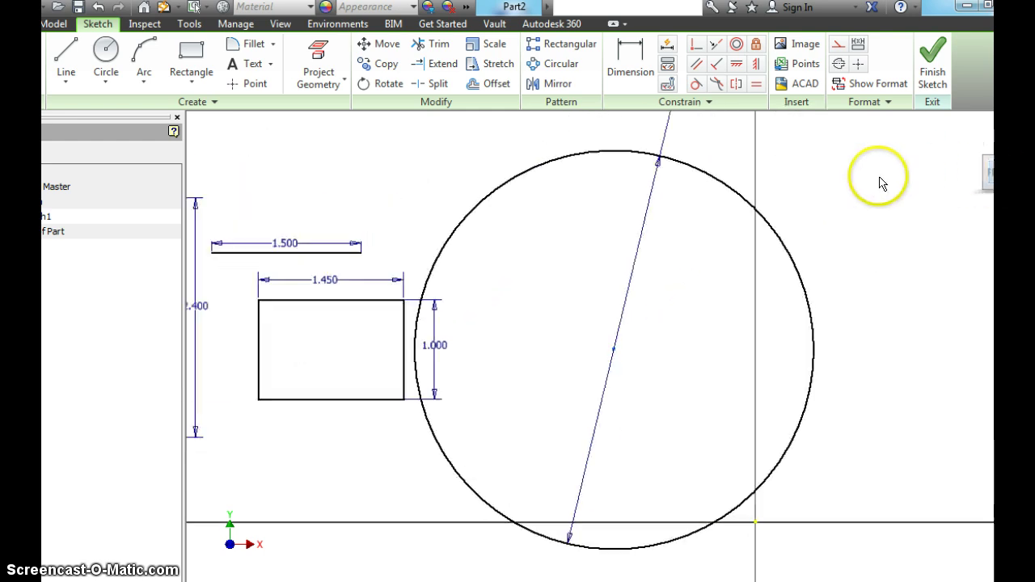
pyautogui.scroll(2, 882, 184)
pyautogui.scroll(-6, 879, 180)
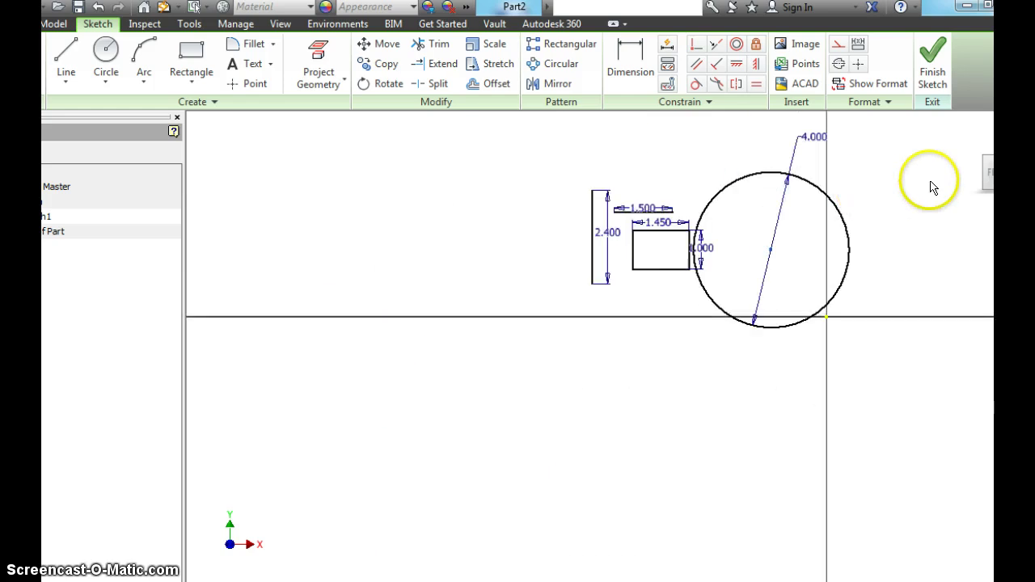
# - Change the circle's diameter dimension from 4.000 to 2.000 in
pyautogui.doubleClick(823, 142)
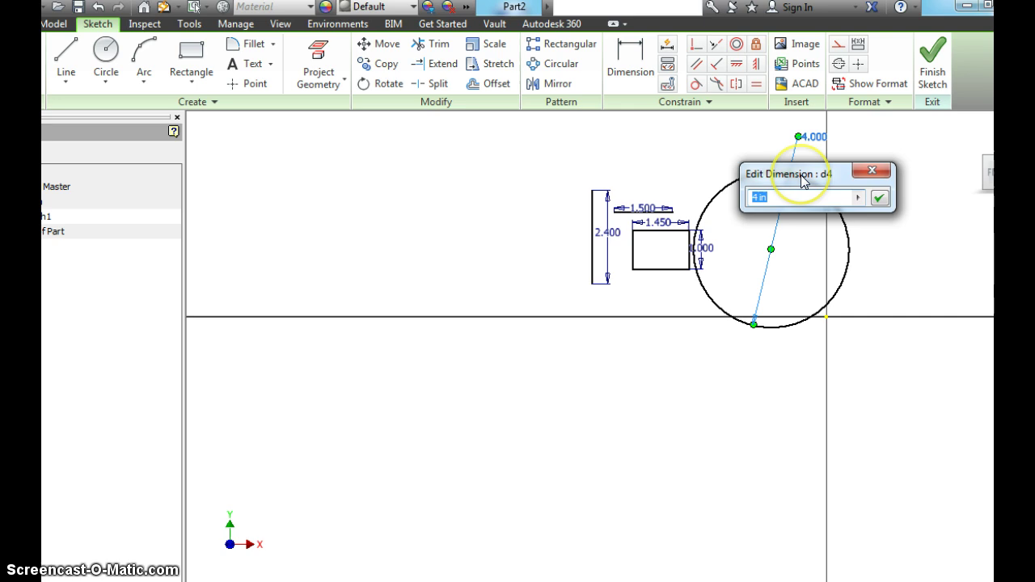
pyautogui.click(879, 197)
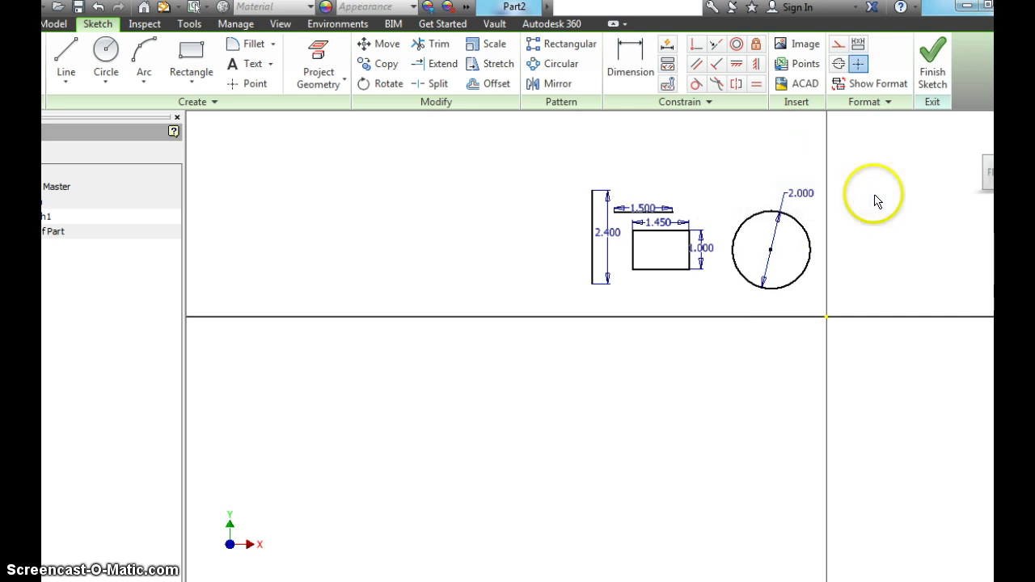
pyautogui.moveTo(989, 186)
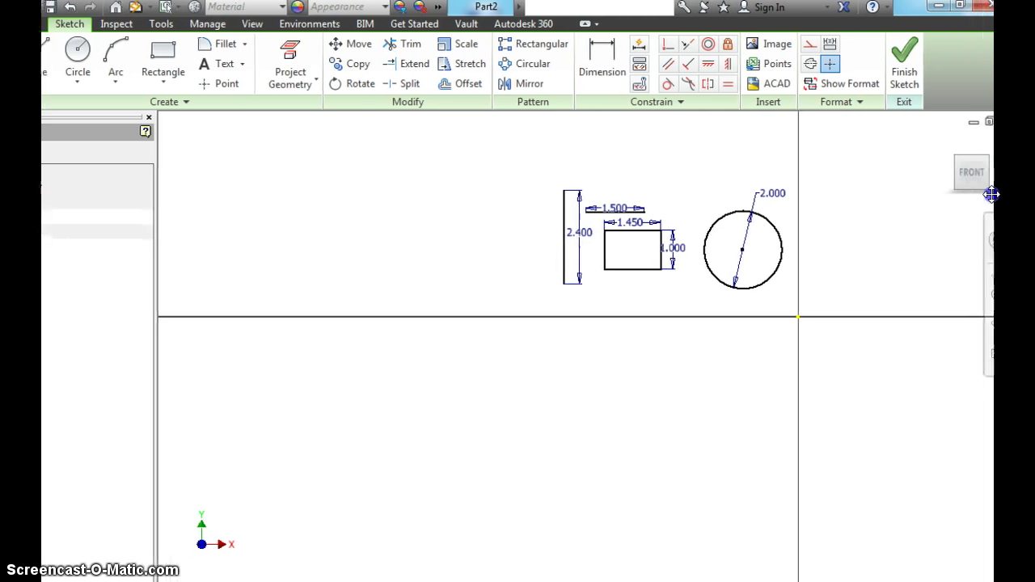
# - Re-centre the sketch in a straight-on view using the ViewCube's FRONT face
pyautogui.click(996, 173)
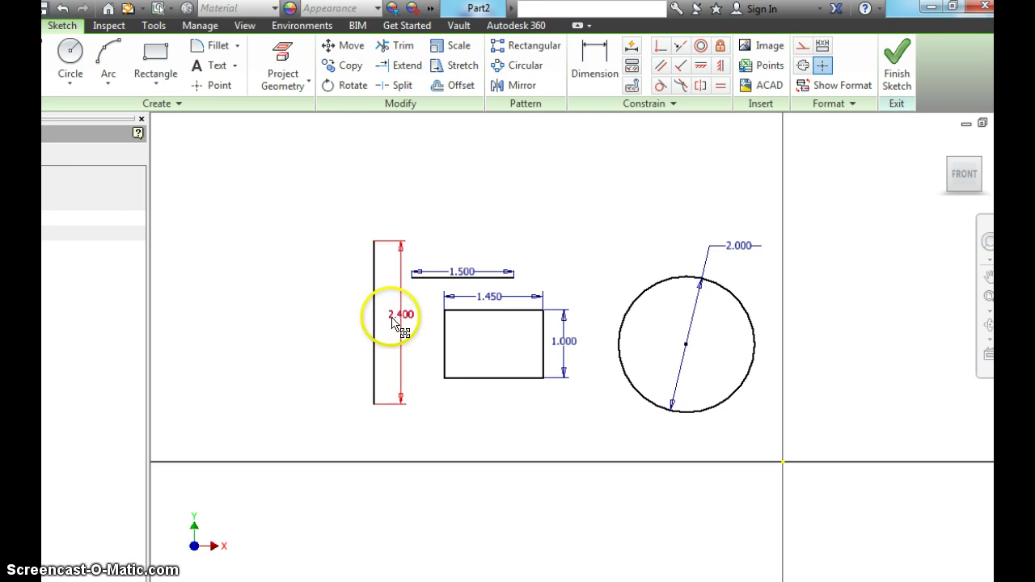
pyautogui.rightClick(441, 217)
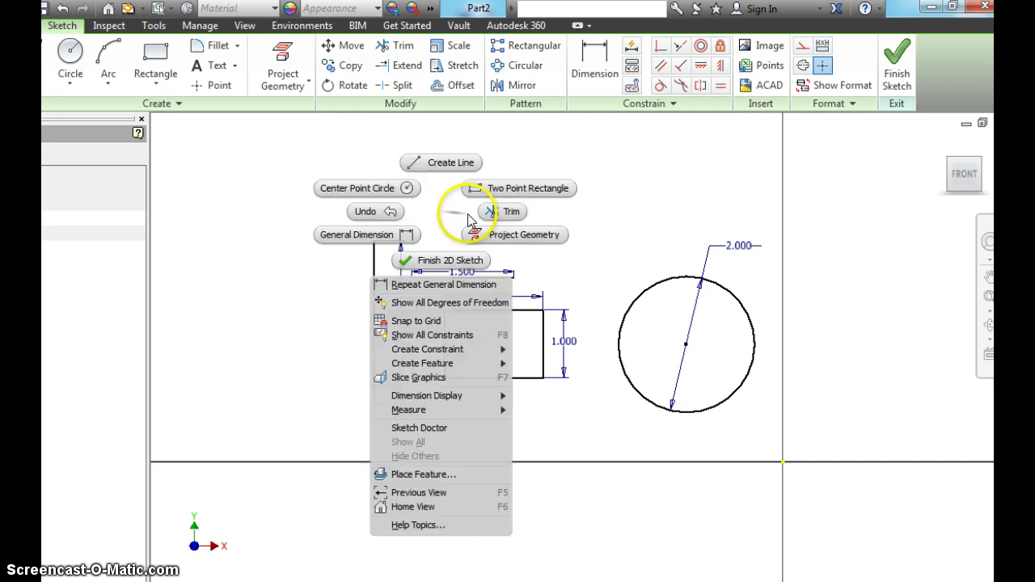
pyautogui.press('Escape')
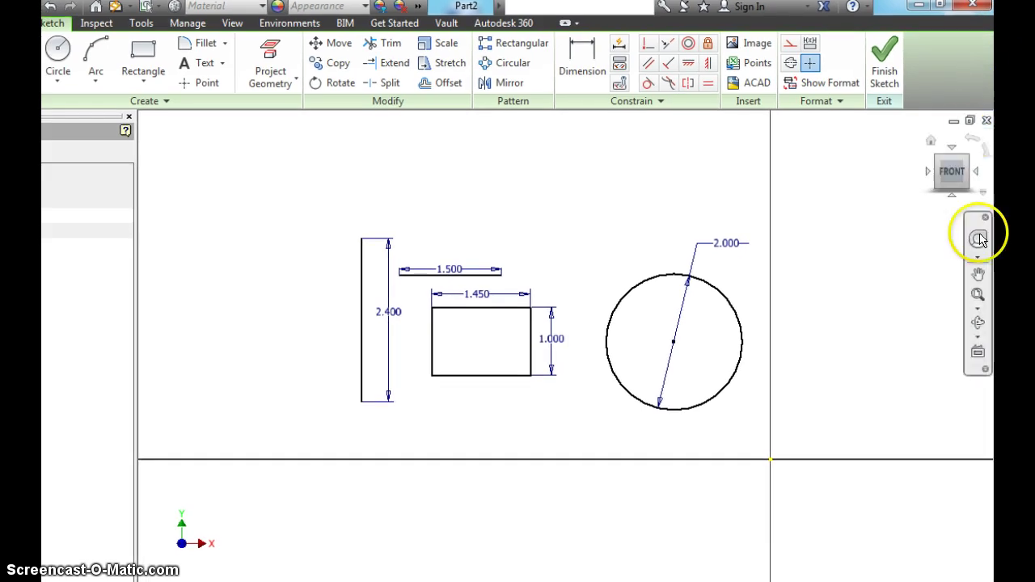
# - Pan the view up and left to the blank area below the existing shapes
pyautogui.click(977, 276)
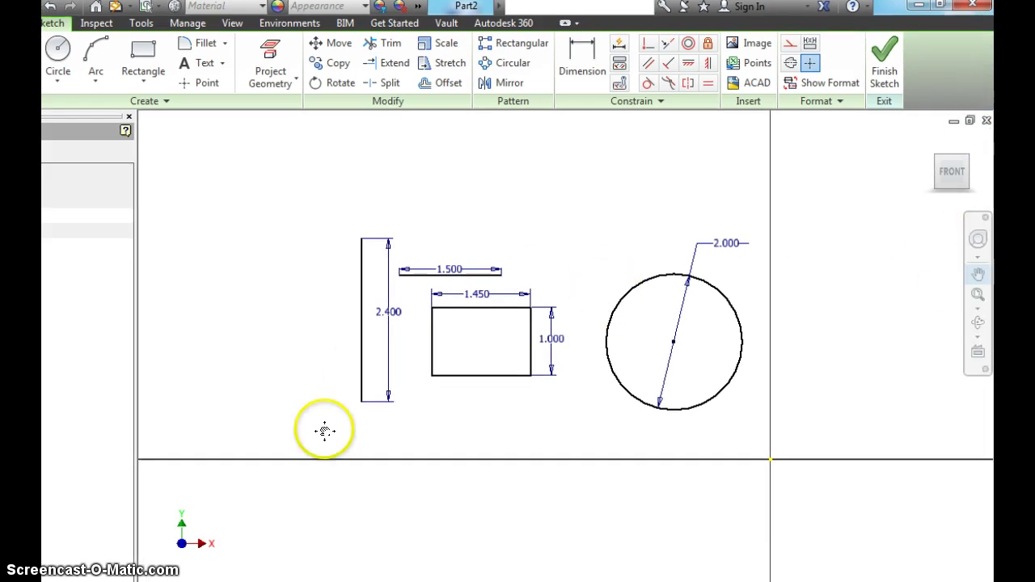
pyautogui.moveTo(341, 511)
pyautogui.mouseDown()
pyautogui.moveTo(254, 363)
pyautogui.moveTo(261, 335)
pyautogui.moveTo(231, 296)
pyautogui.moveTo(240, 208)
pyautogui.mouseUp()
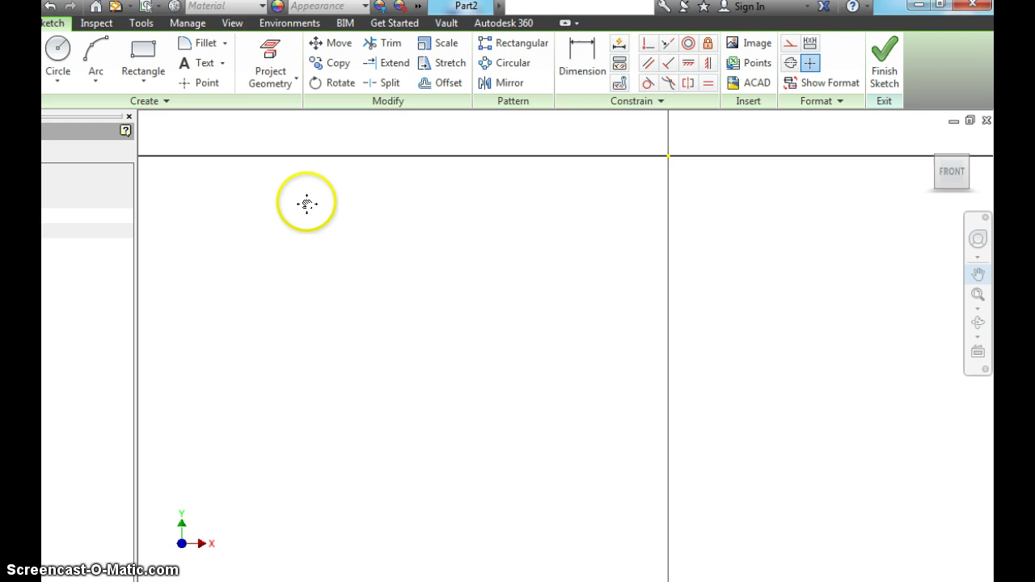
pyautogui.rightClick(357, 341)
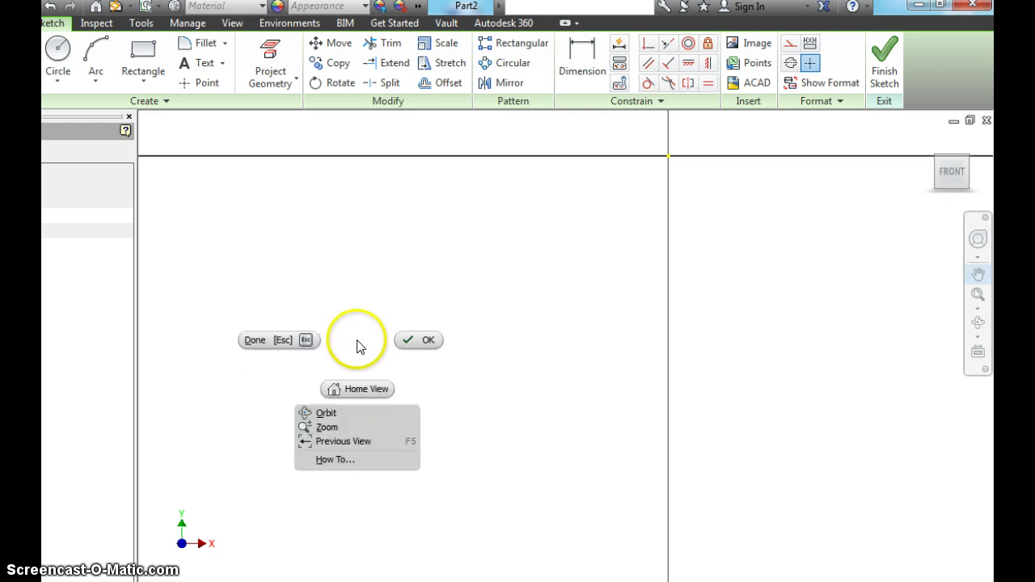
pyautogui.click(405, 339)
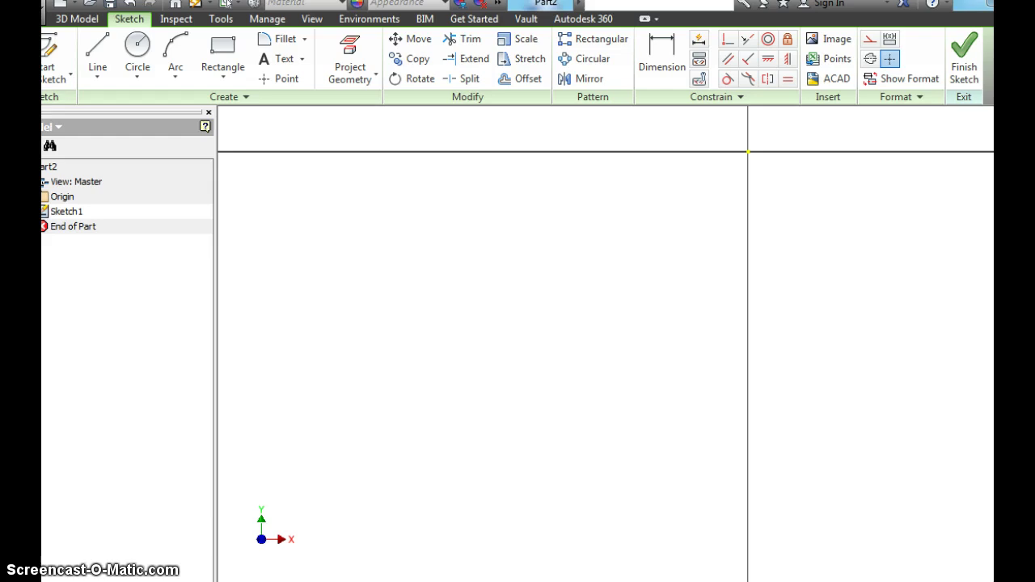
# - Draw a closed triangle of three lines: a horizontal top edge and two sides meeting below it
pyautogui.click(93, 44)
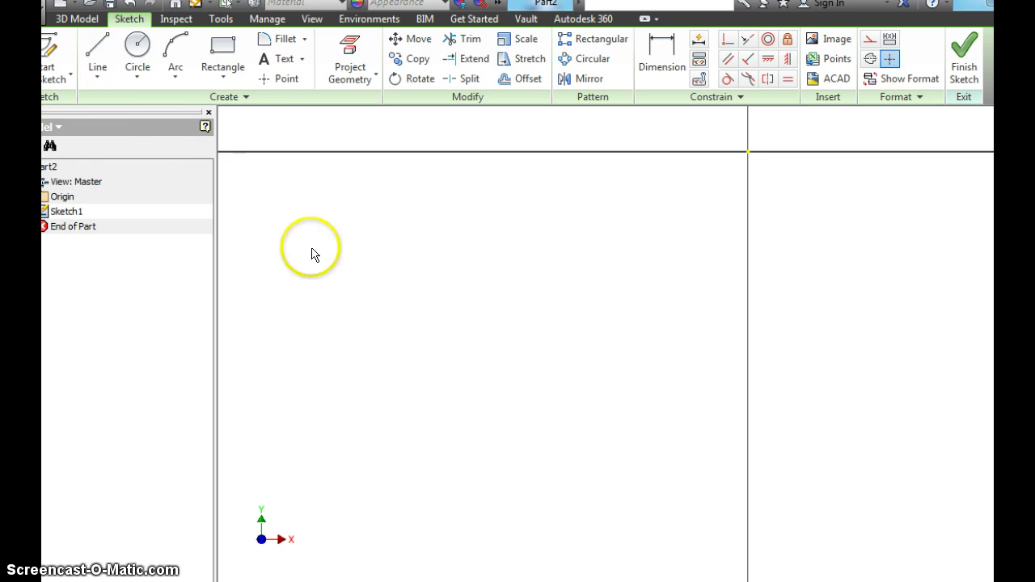
pyautogui.click(97, 46)
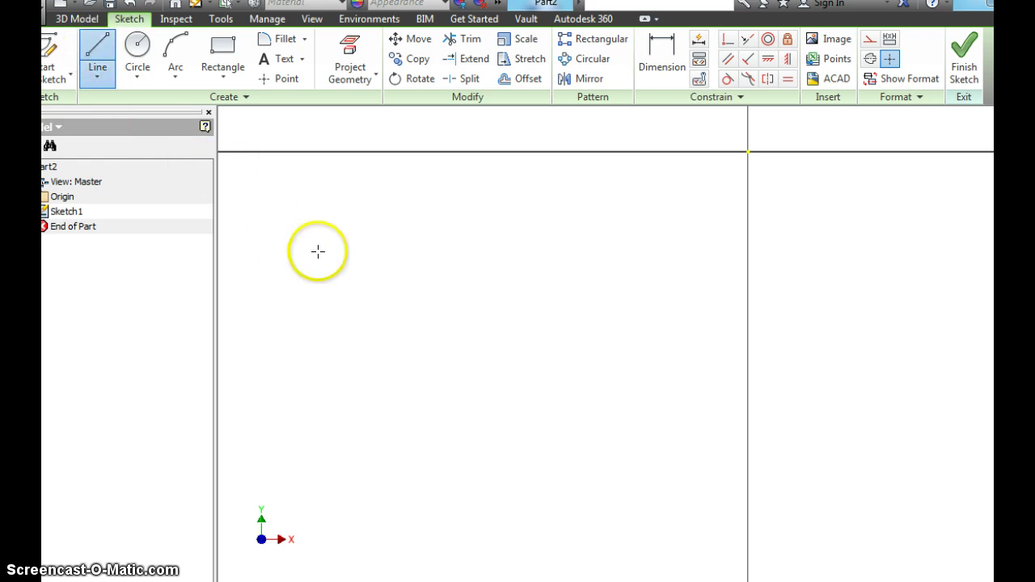
pyautogui.click(288, 206)
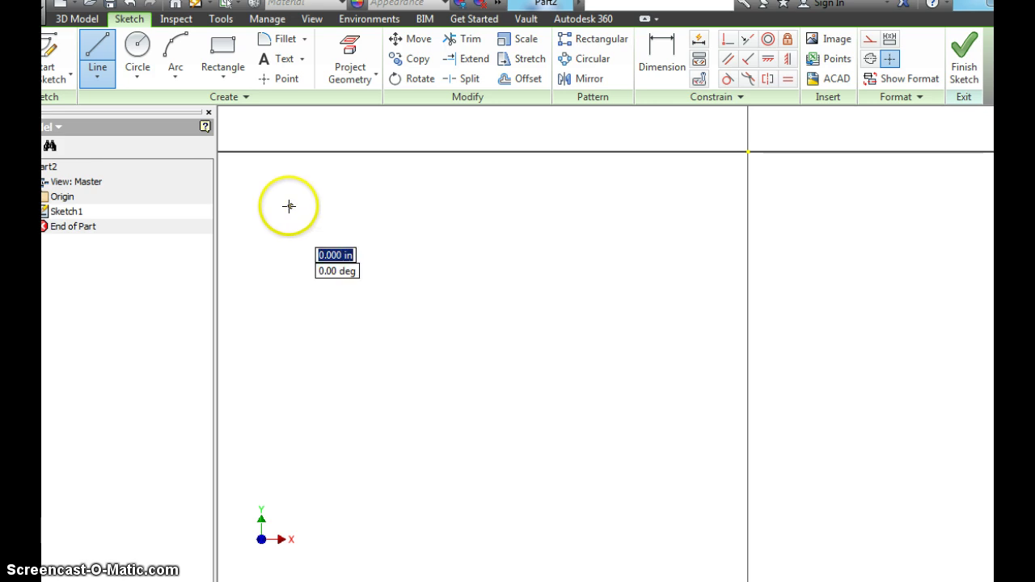
pyautogui.click(518, 206)
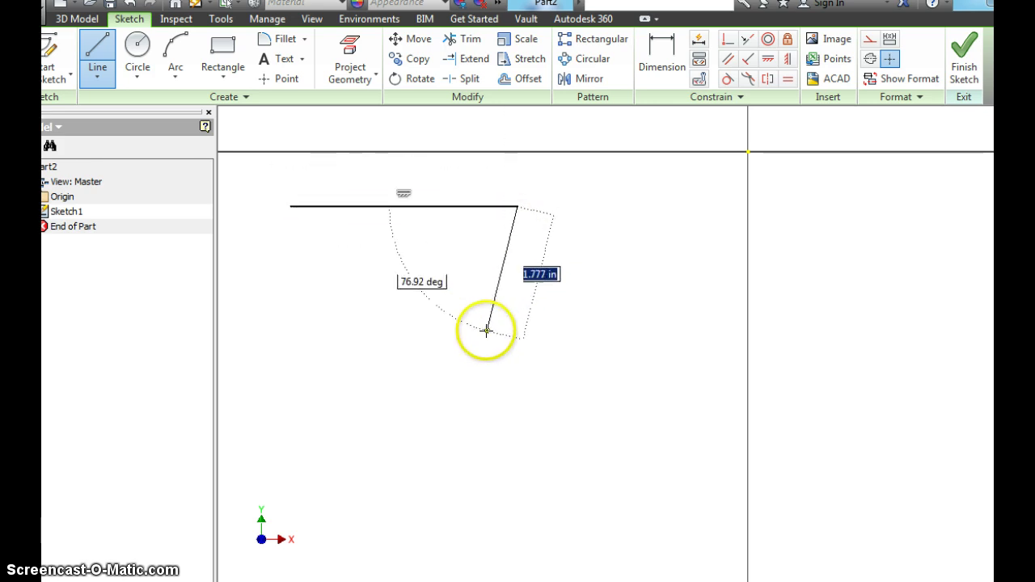
pyautogui.click(418, 383)
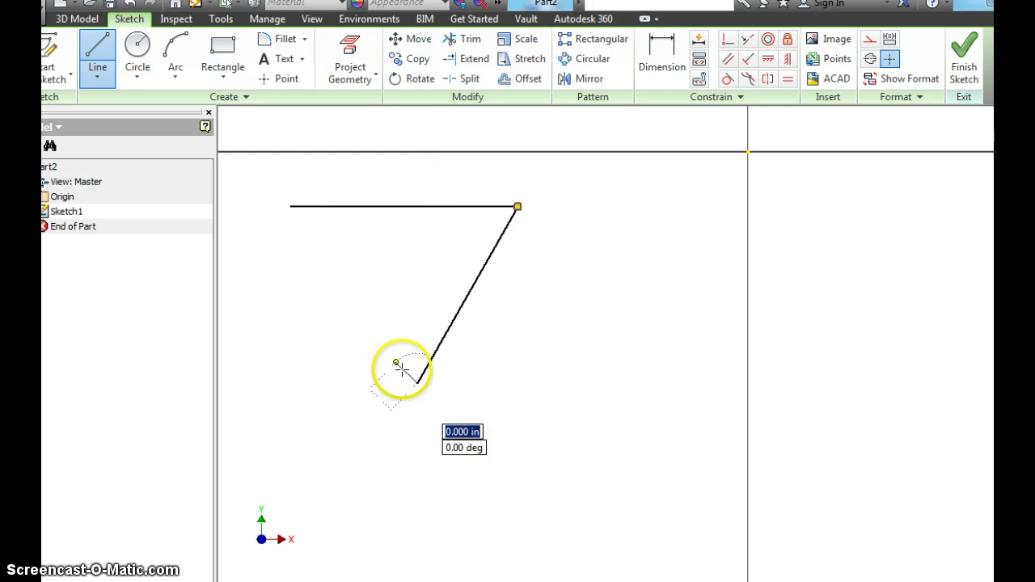
pyautogui.click(291, 207)
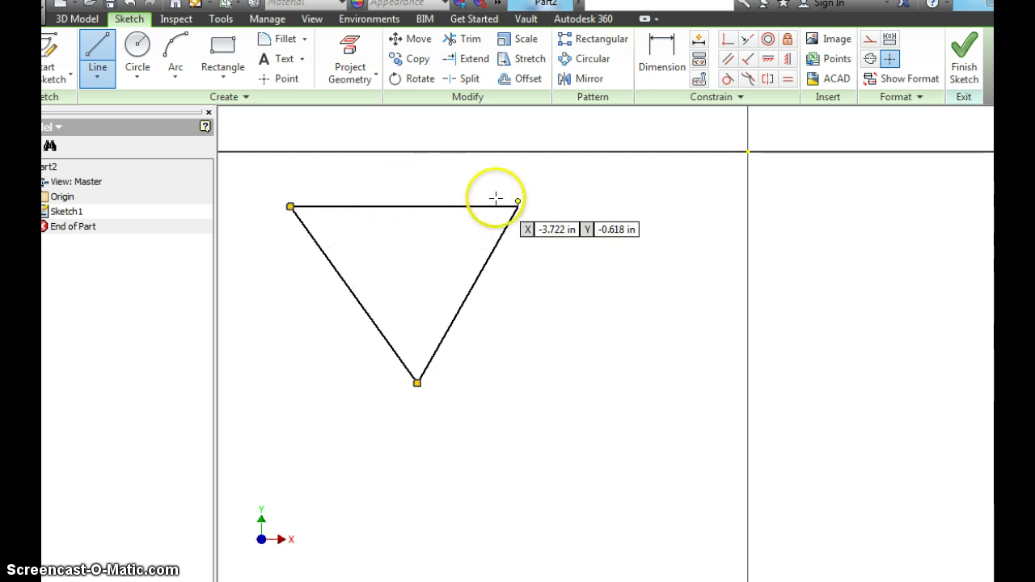
pyautogui.rightClick(503, 370)
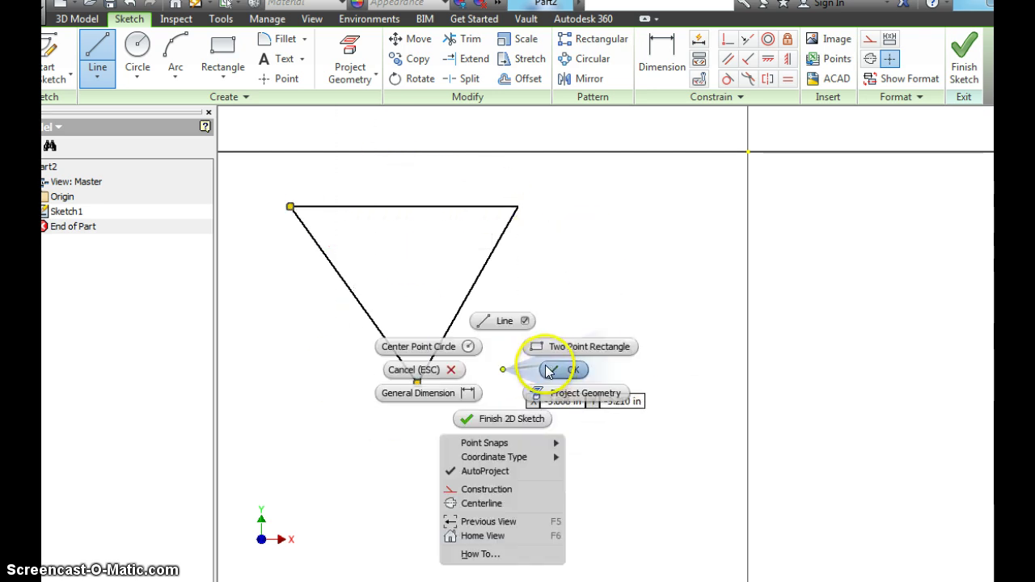
pyautogui.click(554, 370)
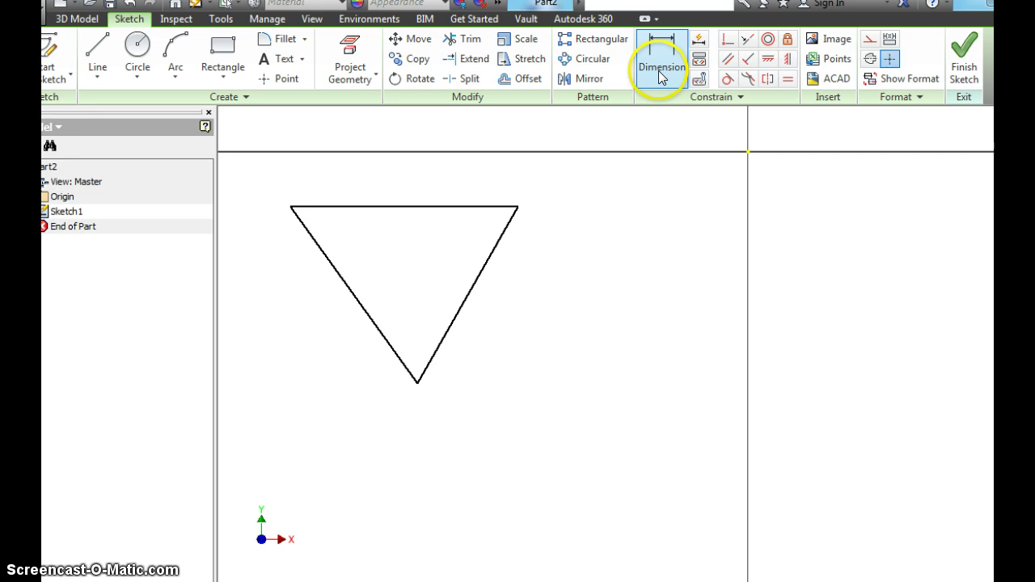
# - Dimension the triangle's top edge at 3.000 in
pyautogui.press('d')
pyautogui.click(409, 208)
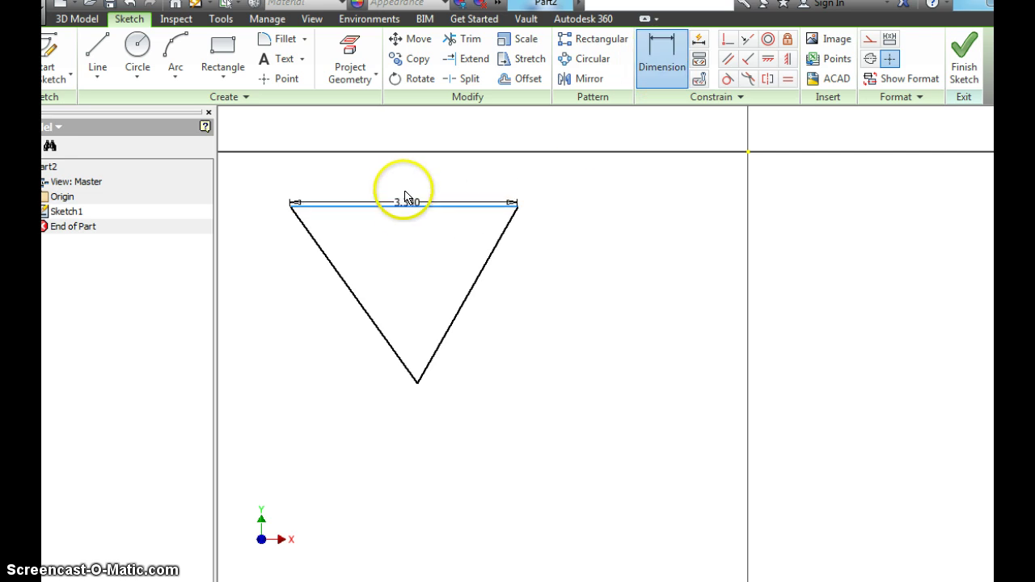
pyautogui.click(406, 189)
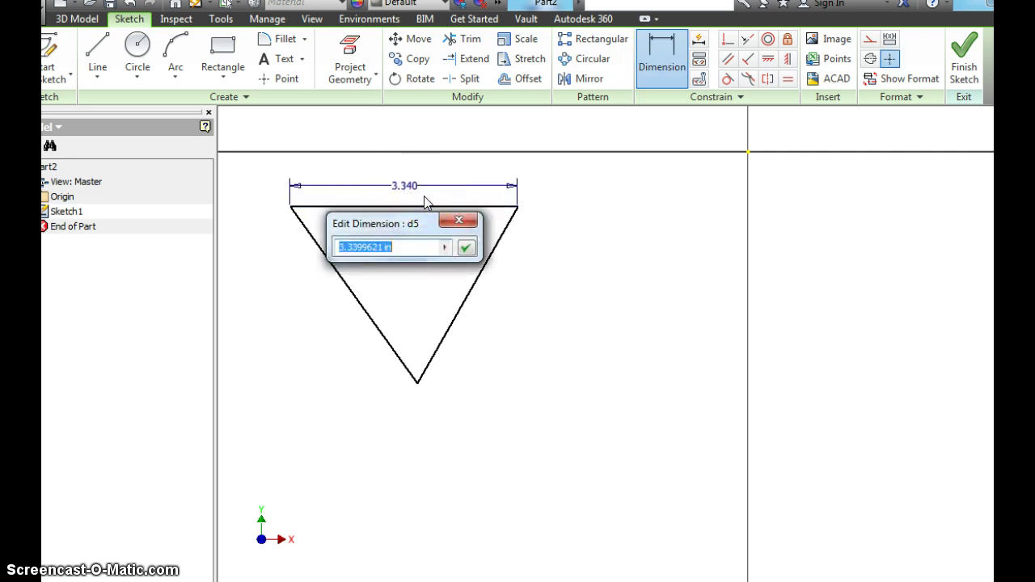
pyautogui.write('3')
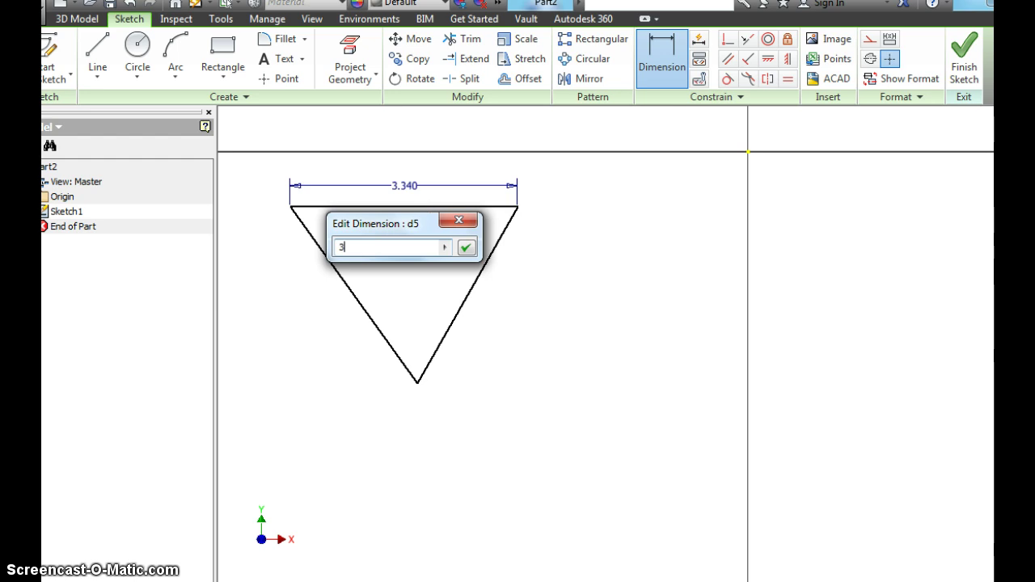
pyautogui.click(465, 247)
# - Dimension the right and left edges at 2.000 in each, making the triangle right-angled
pyautogui.click(586, 141)
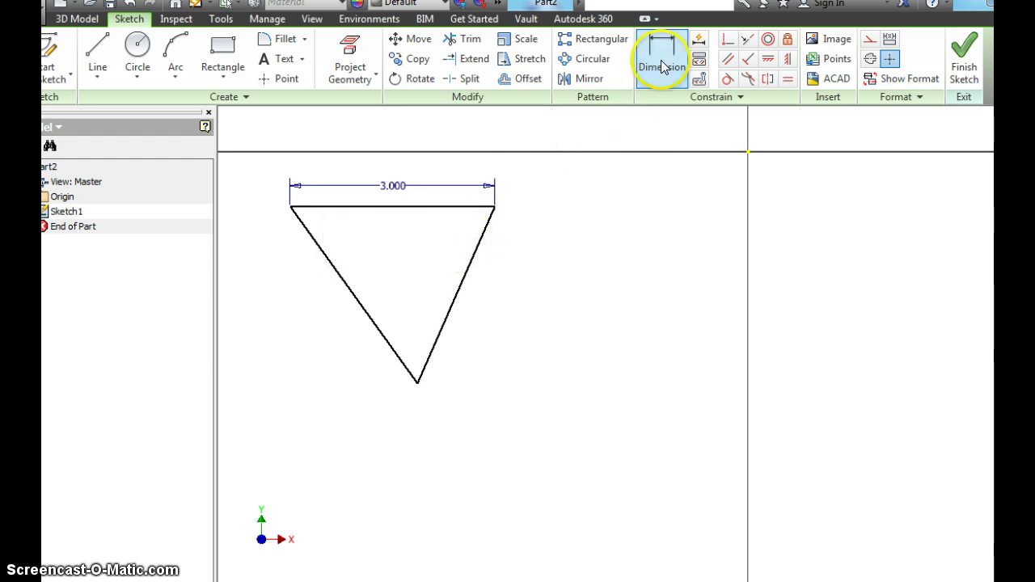
pyautogui.click(458, 307)
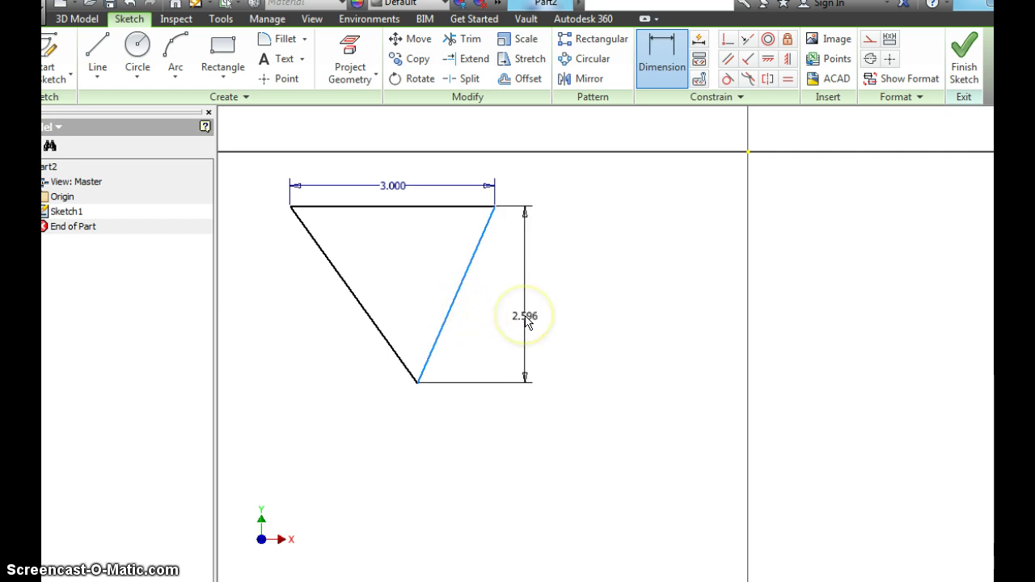
pyautogui.click(527, 321)
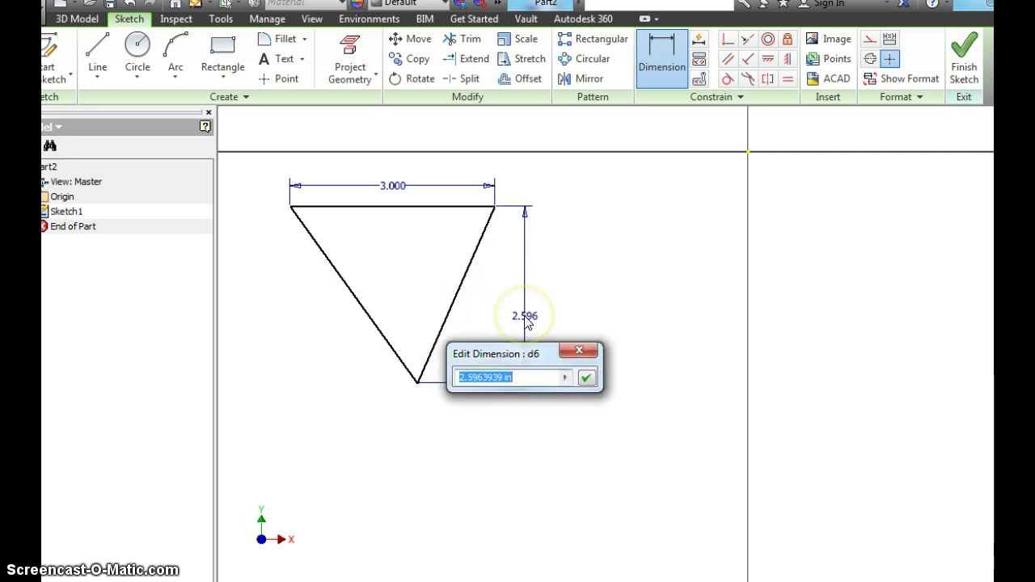
pyautogui.write('2')
pyautogui.click(585, 380)
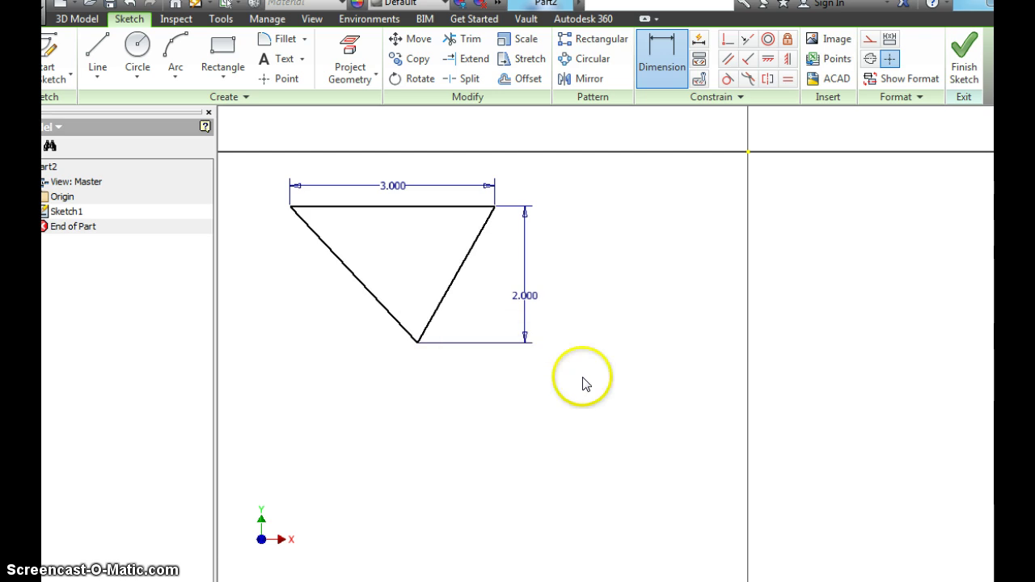
pyautogui.click(382, 305)
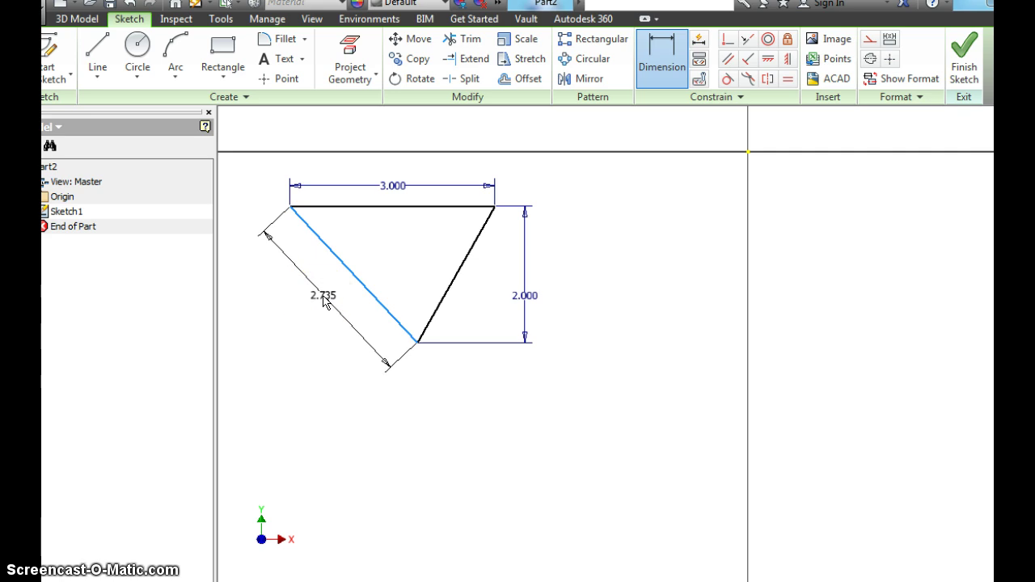
pyautogui.click(325, 301)
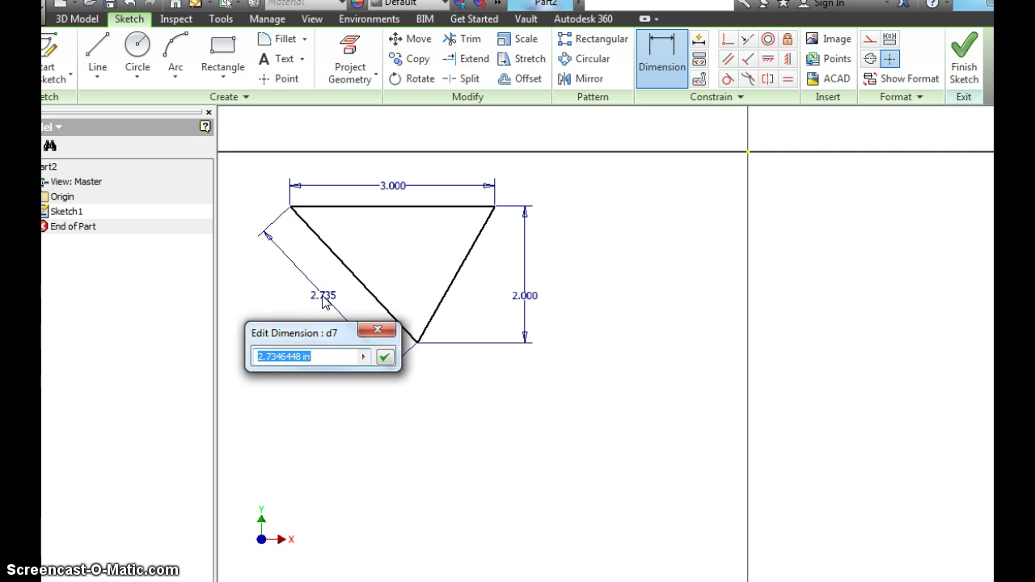
pyautogui.click(385, 359)
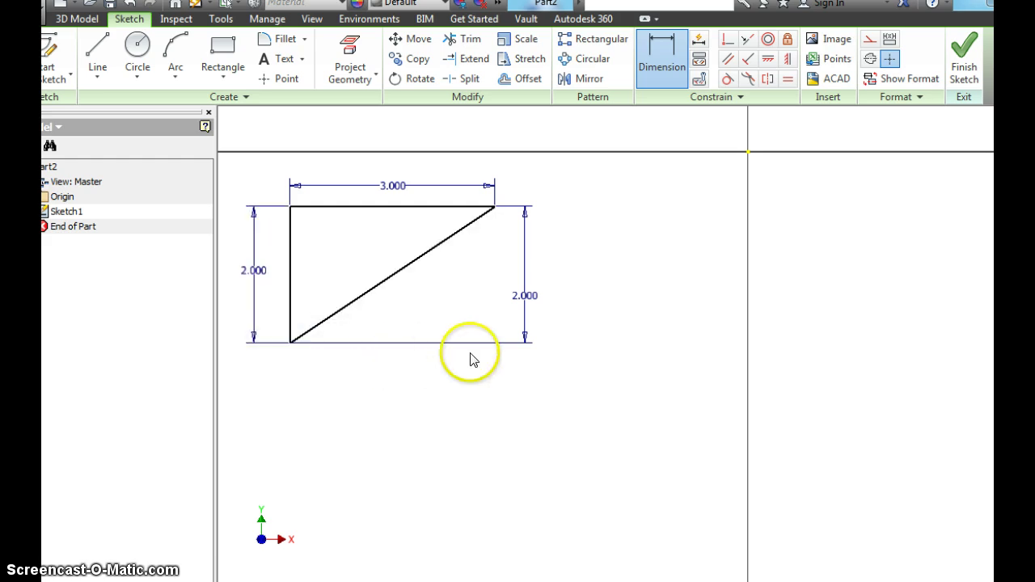
pyautogui.rightClick(659, 323)
pyautogui.click(704, 326)
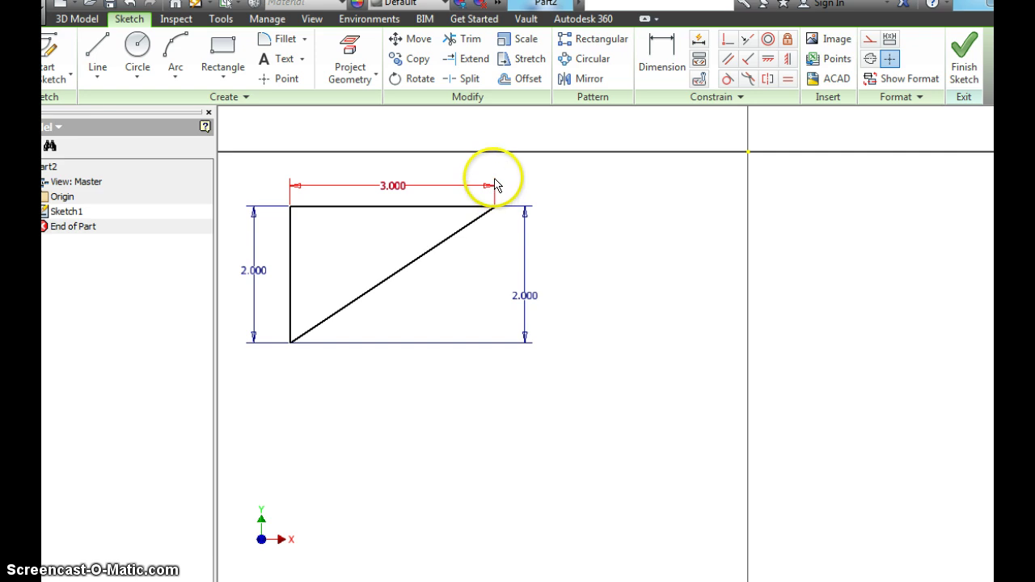
# - Draw a closed four-line parallelogram with slanted sides below the triangle
pyautogui.click(93, 52)
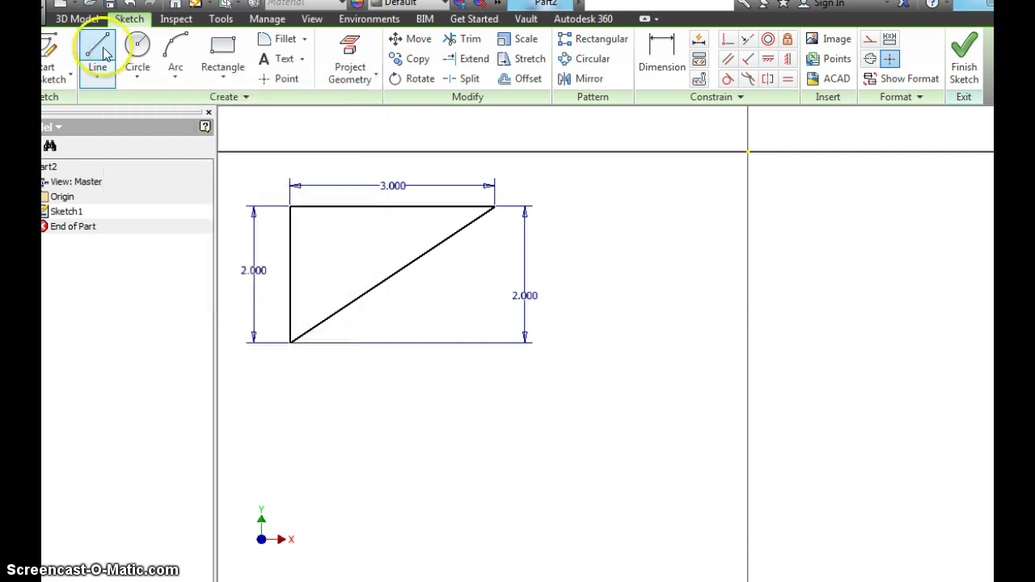
pyautogui.click(415, 405)
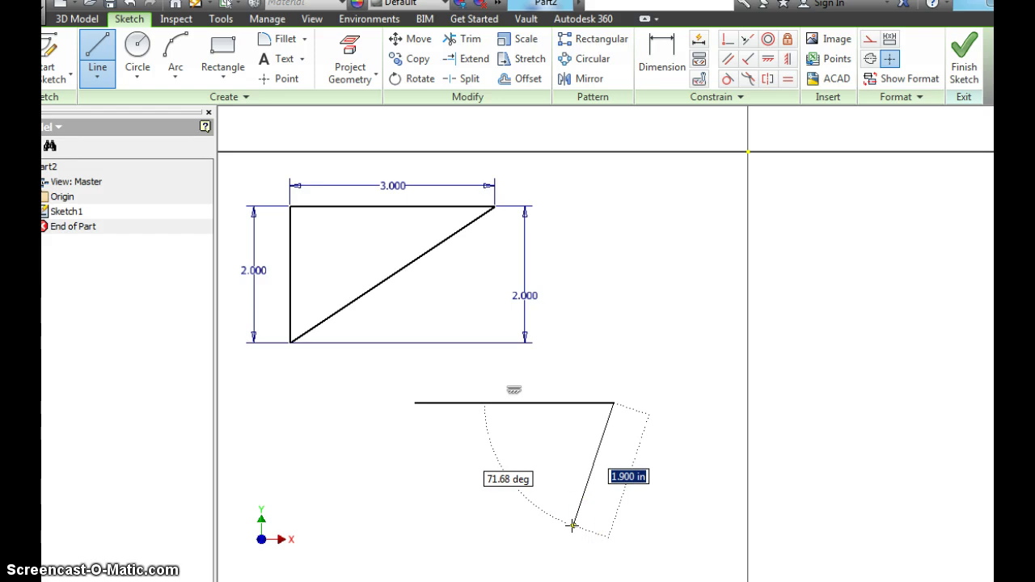
pyautogui.click(573, 526)
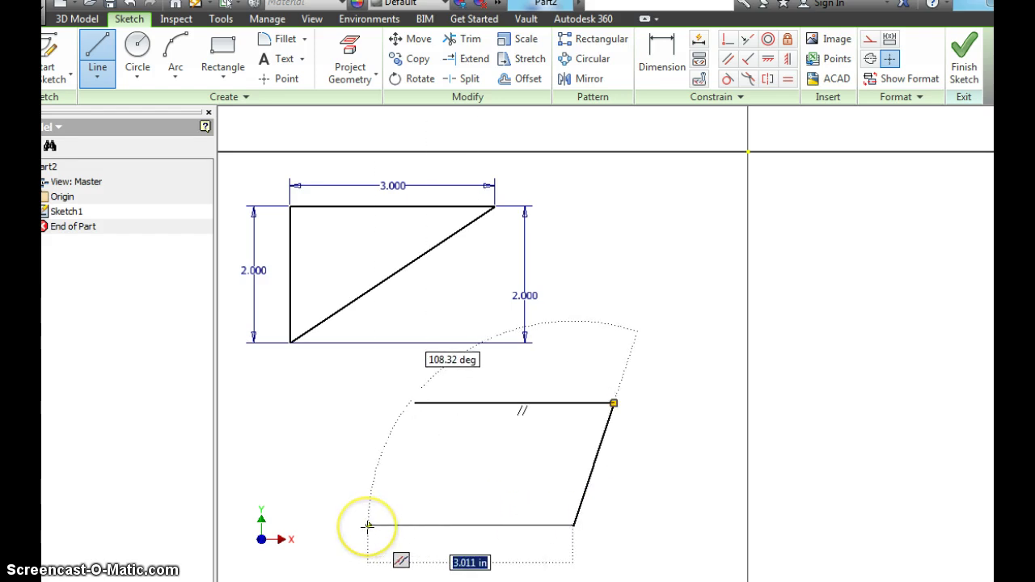
pyautogui.click(368, 526)
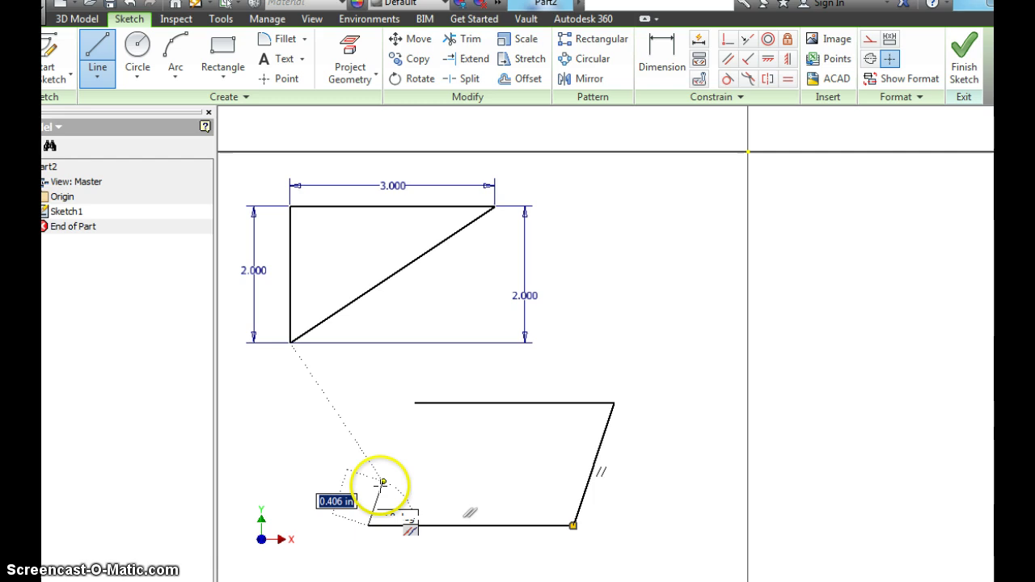
pyautogui.click(414, 403)
pyautogui.rightClick(599, 337)
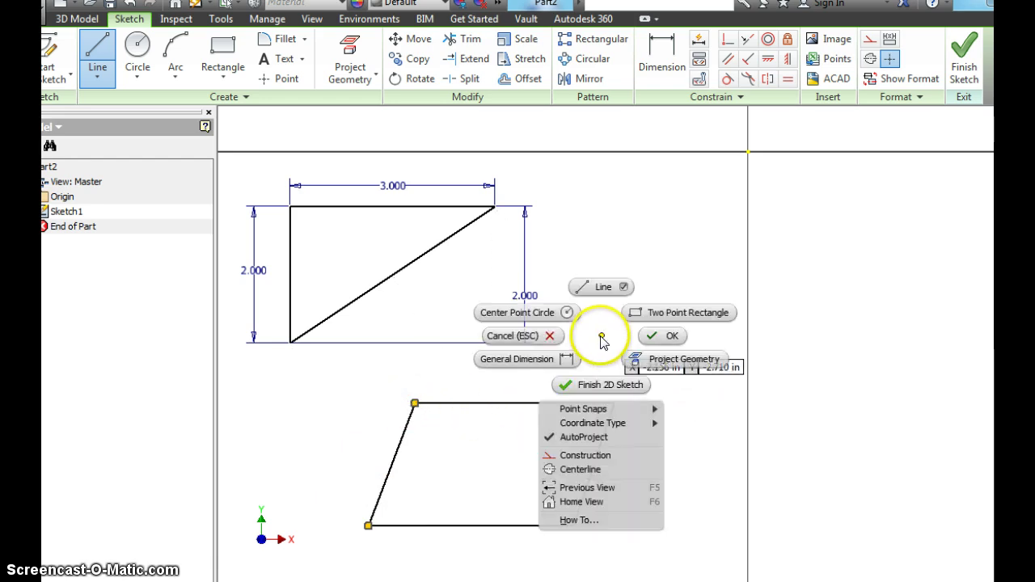
pyautogui.click(665, 336)
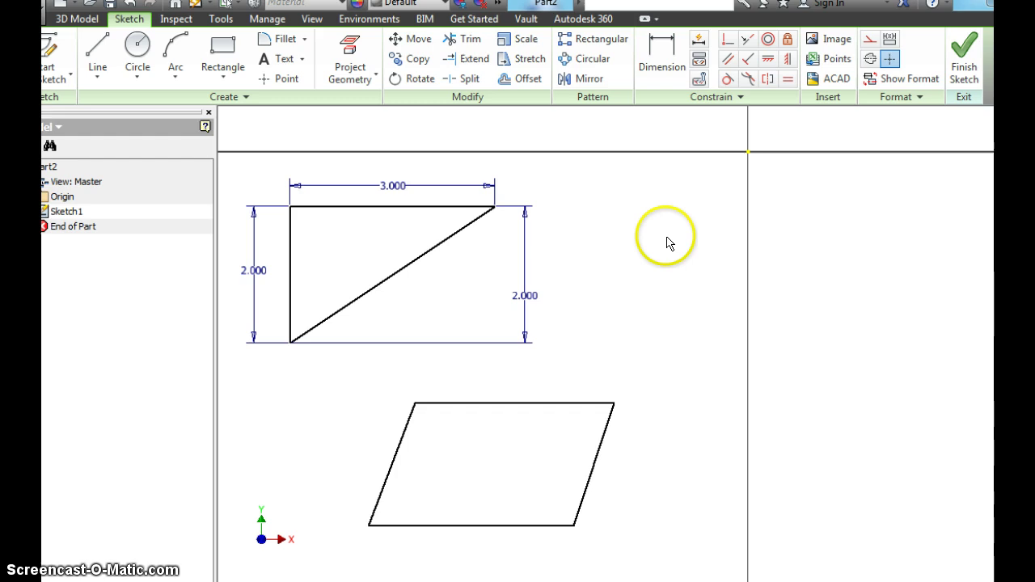
# - Dimension the parallelogram's top and bottom edges at 3.200 in
pyautogui.click(660, 65)
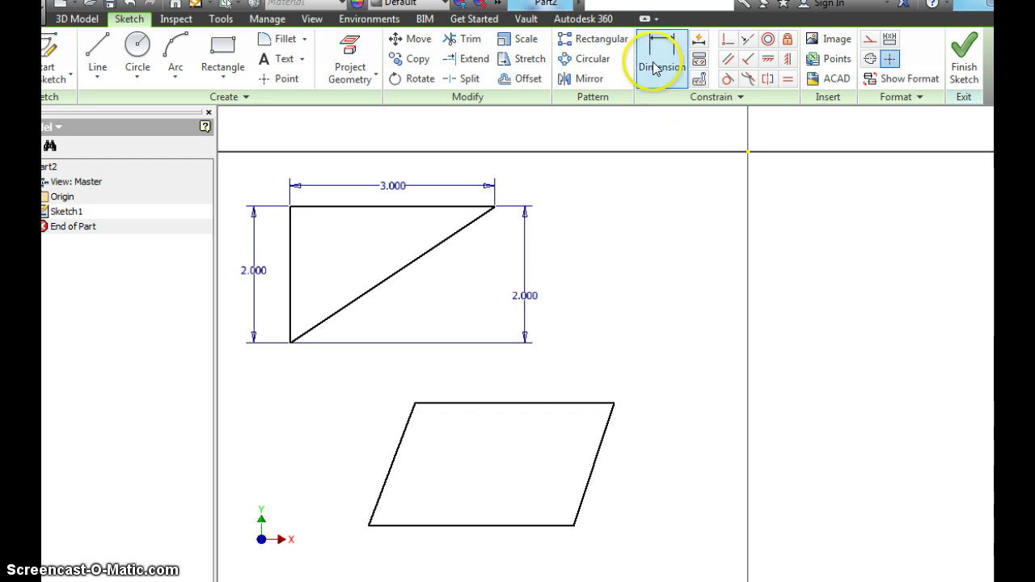
pyautogui.click(497, 403)
pyautogui.click(497, 389)
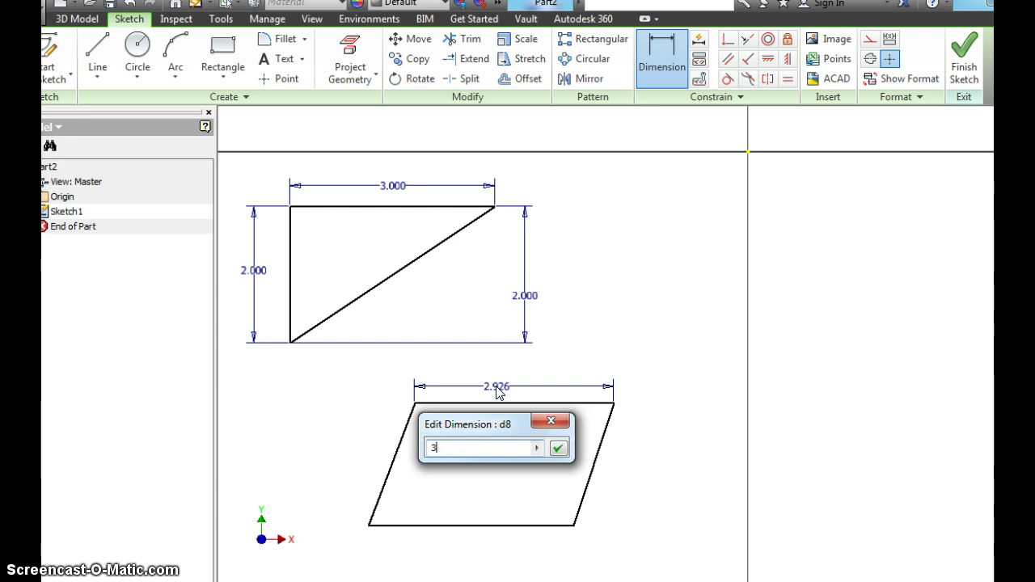
pyautogui.click(558, 449)
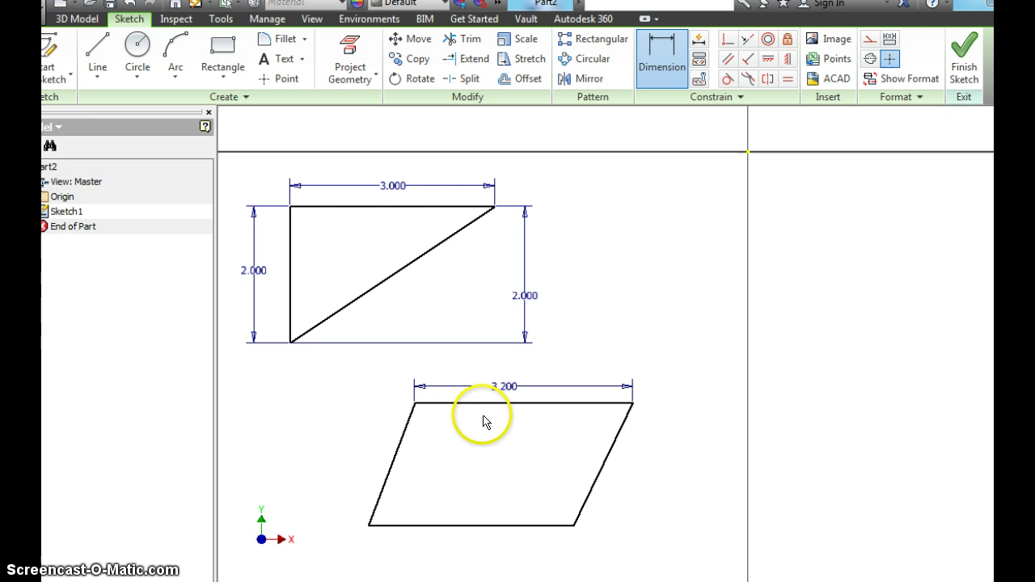
pyautogui.click(477, 528)
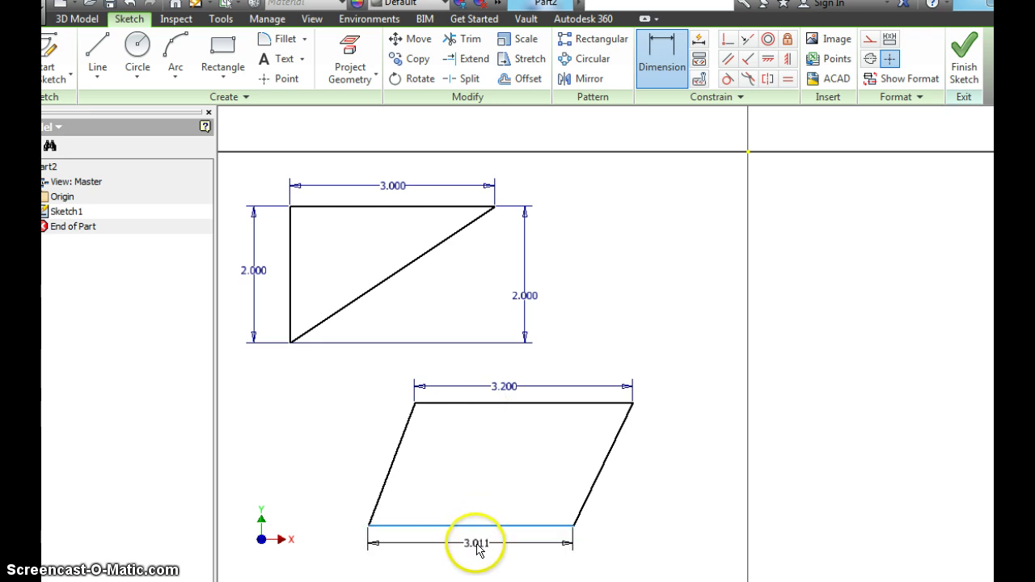
pyautogui.click(478, 547)
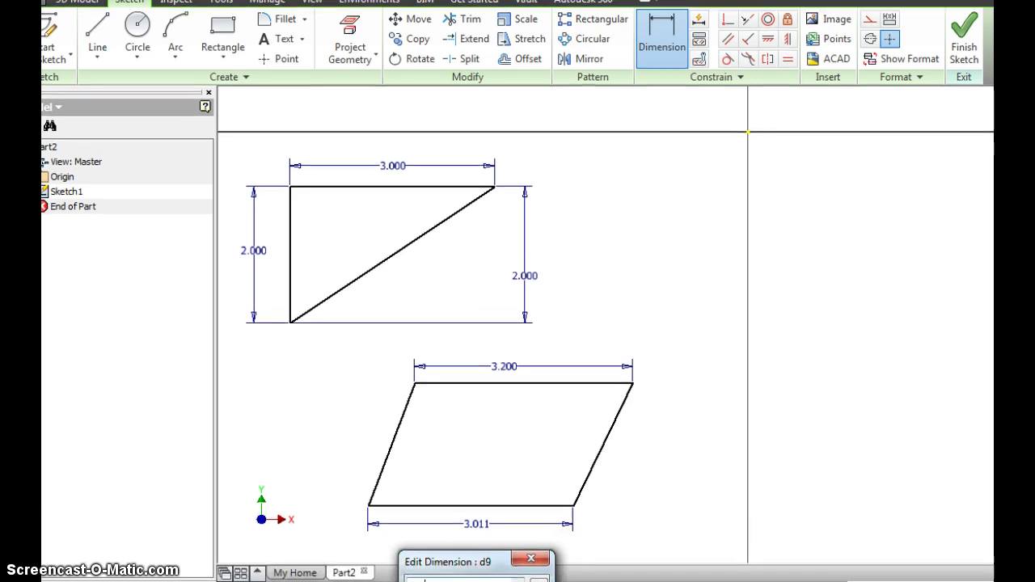
pyautogui.write('3.2')
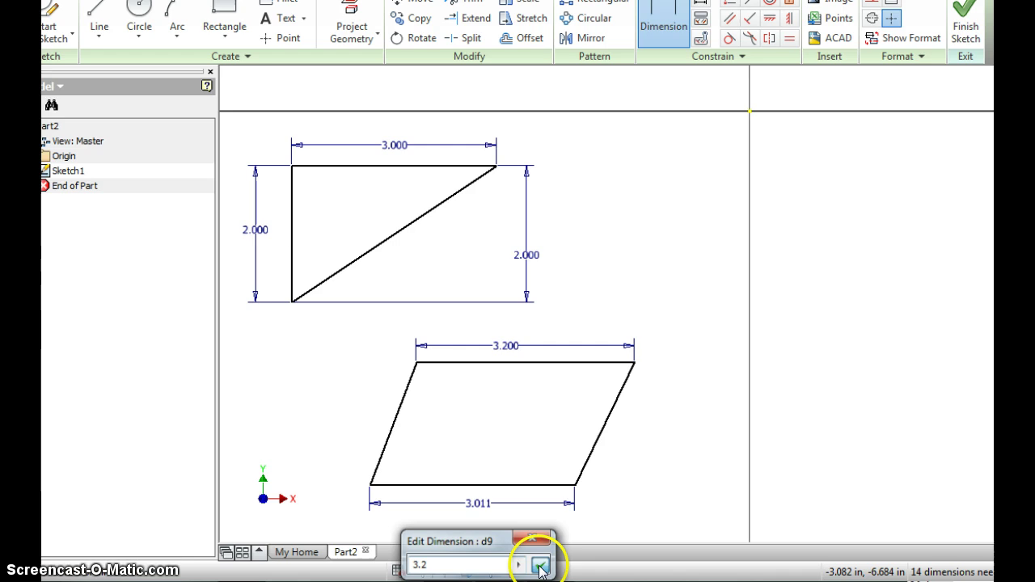
pyautogui.click(540, 565)
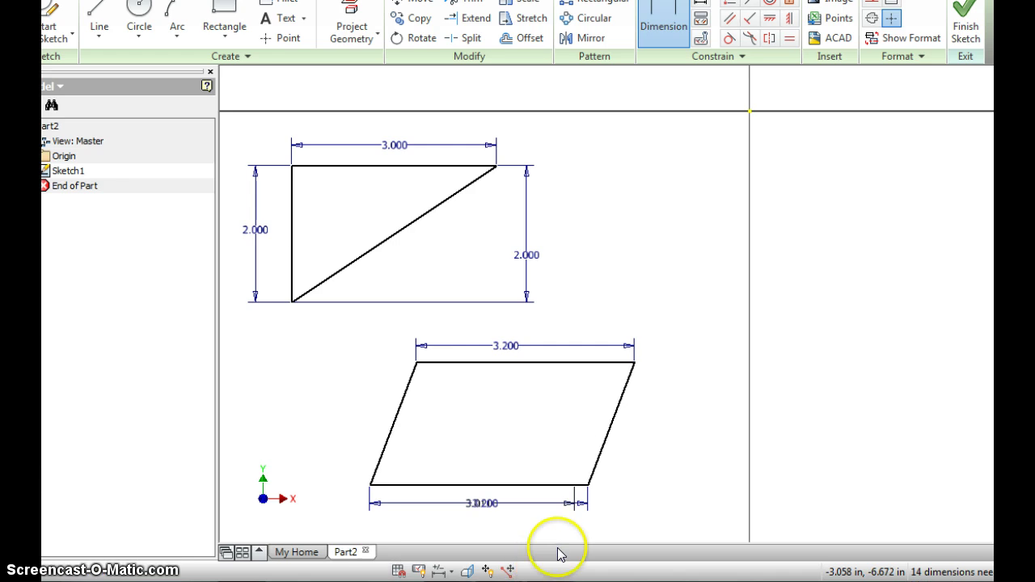
# - Set the parallelogram's height to 1.750 in and cancel the over-constraining left-edge dimension
pyautogui.click(612, 429)
pyautogui.click(653, 424)
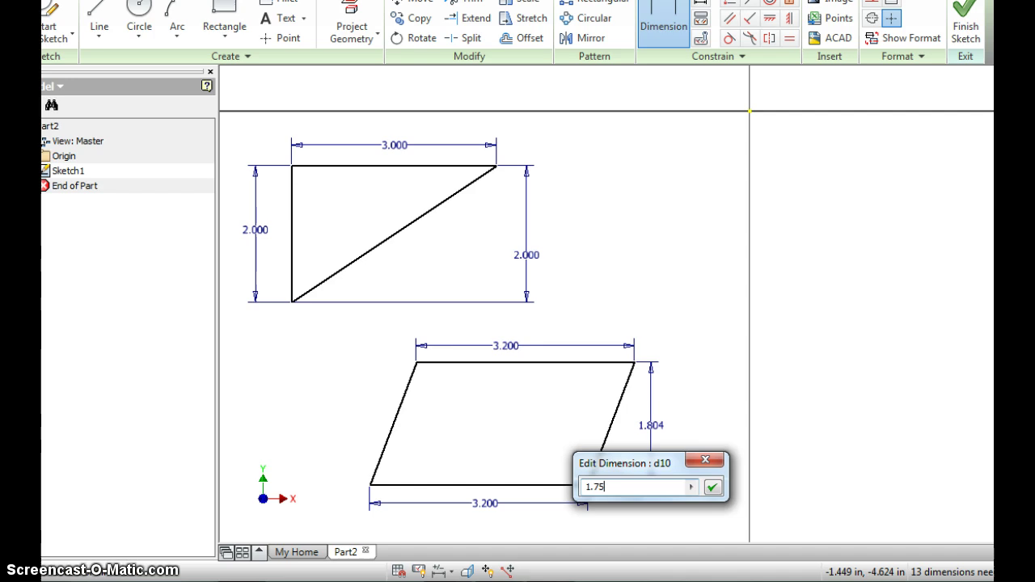
pyautogui.click(712, 488)
pyautogui.click(391, 440)
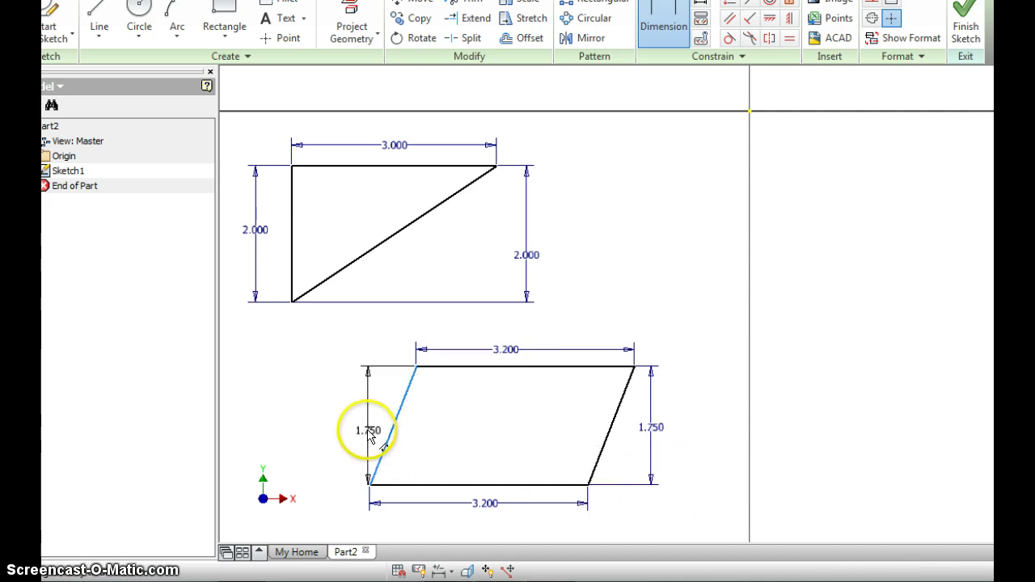
pyautogui.click(350, 432)
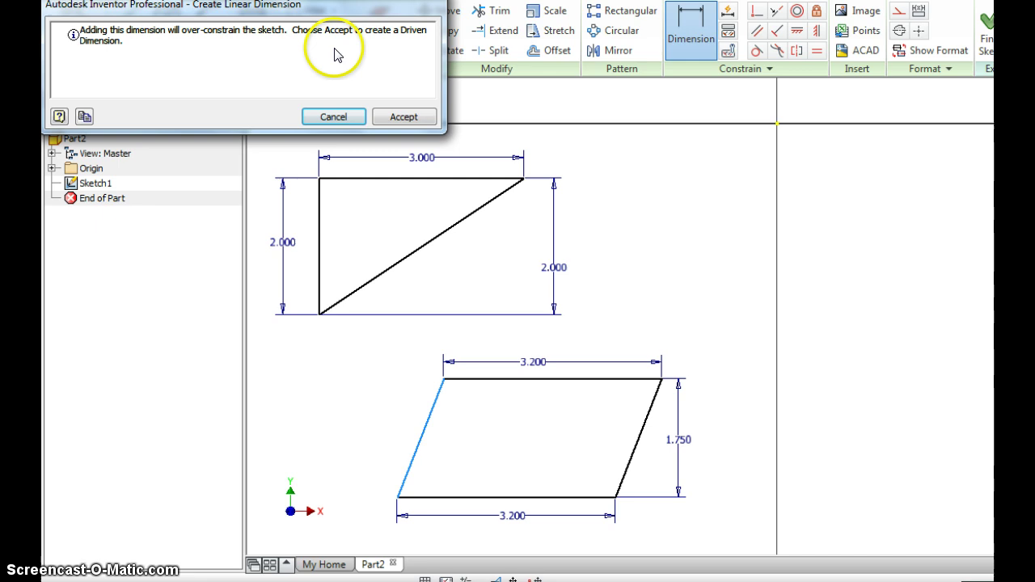
pyautogui.click(331, 116)
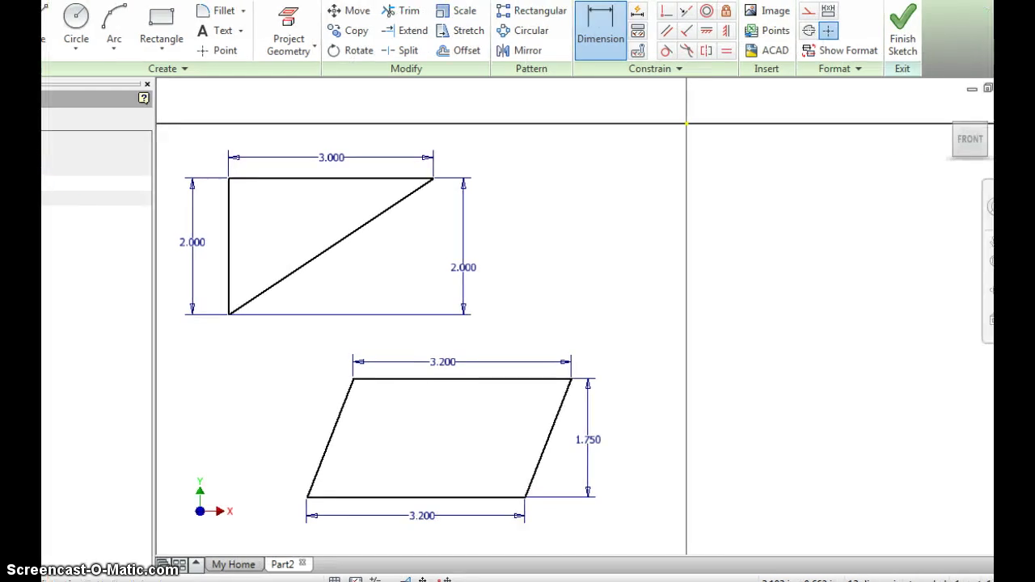
# - Zoom to fit the lines, rectangle, circle, triangle and parallelogram all in view
pyautogui.click(967, 140)
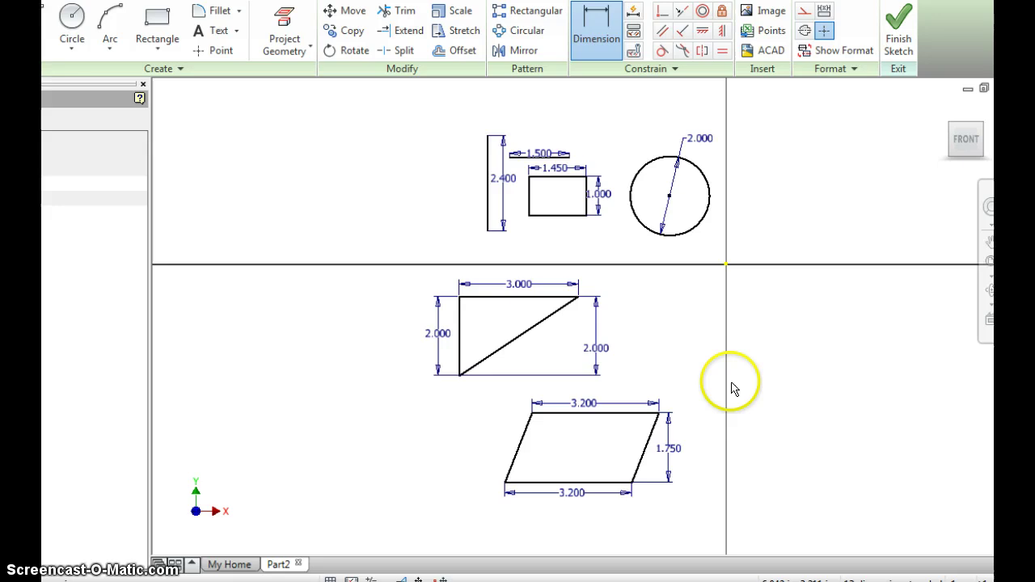
pyautogui.scroll(3, 410, 273)
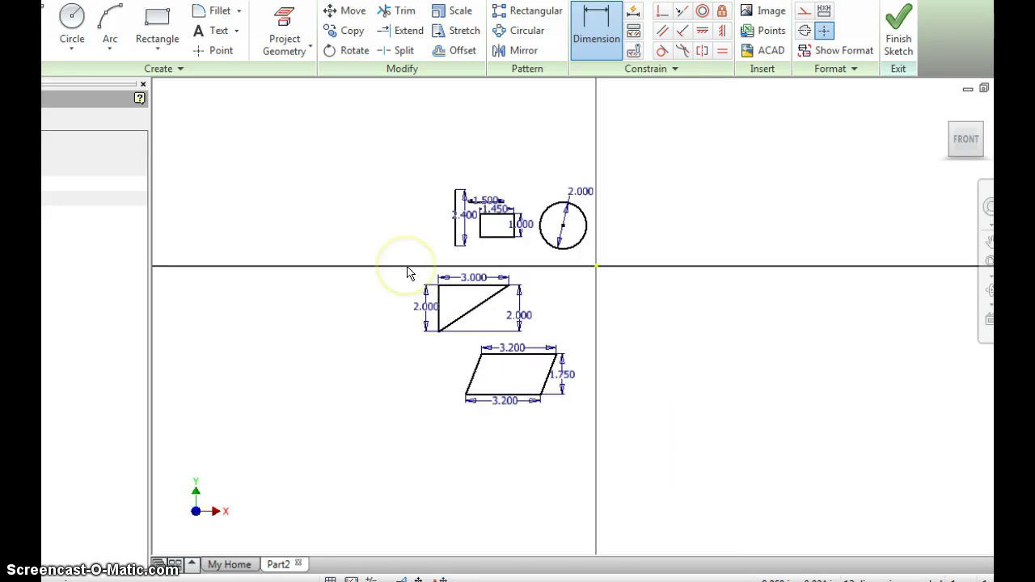
pyautogui.scroll(-4, 410, 272)
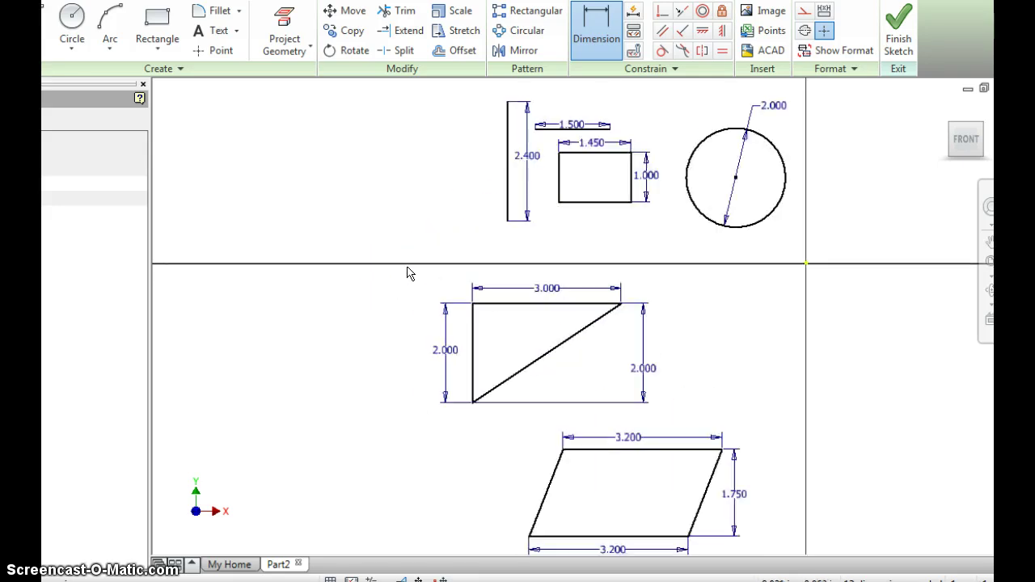
pyautogui.scroll(2, 409, 273)
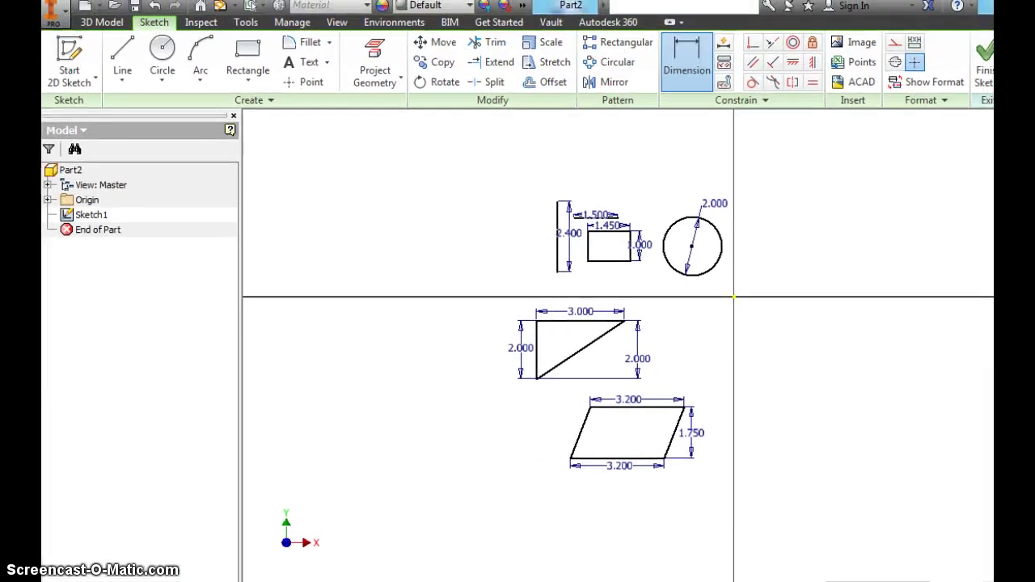
# - Exit the sketch and save the part as 'MrV Lesson1' in the GVCInventor folder
pyautogui.click(57, 14)
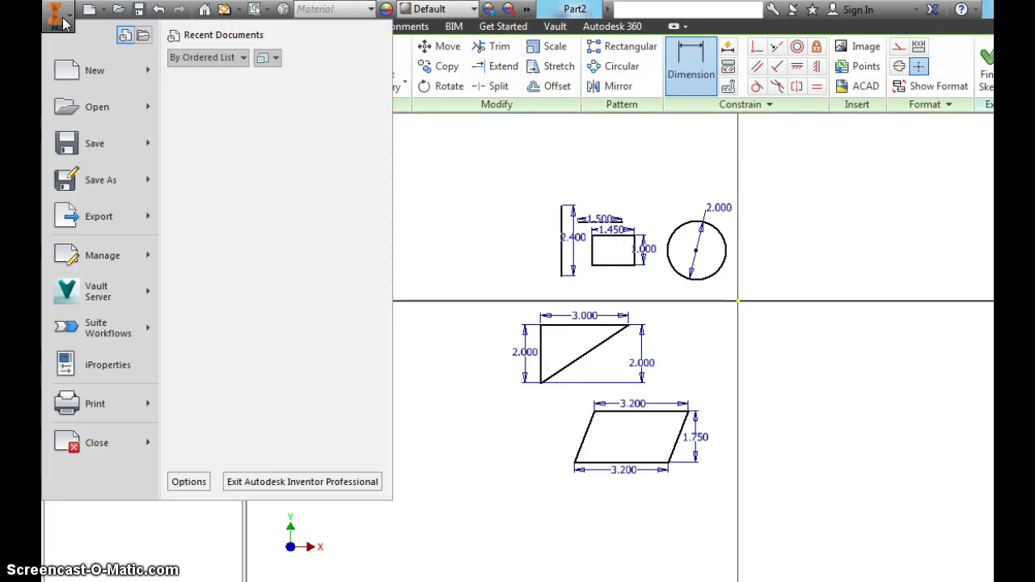
pyautogui.click(108, 185)
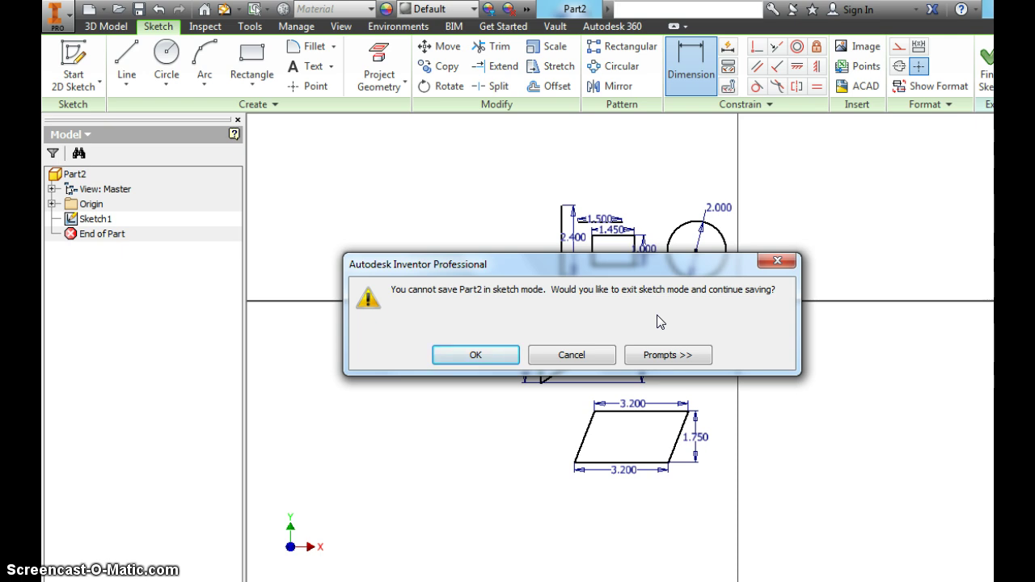
pyautogui.click(476, 355)
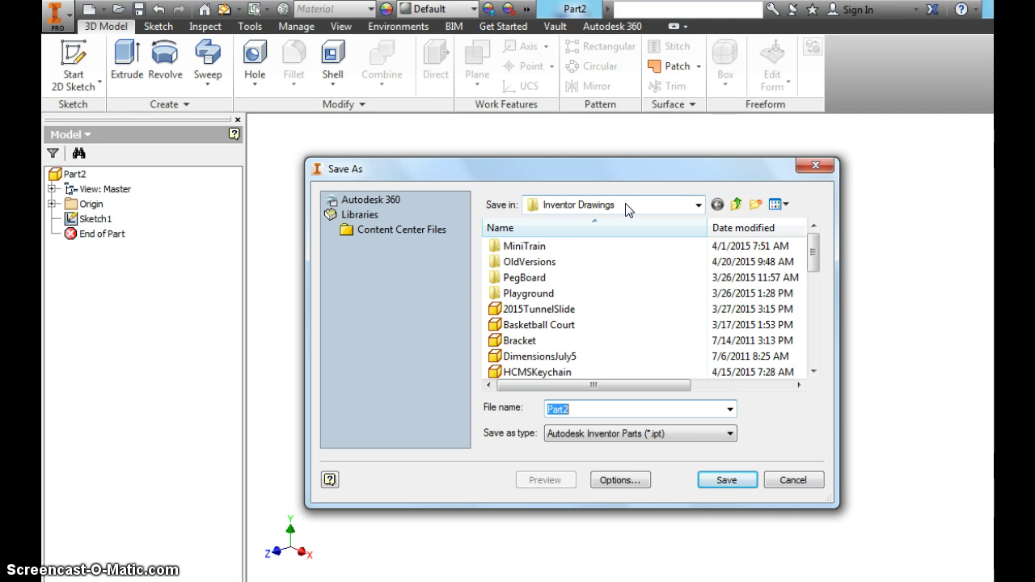
pyautogui.click(628, 208)
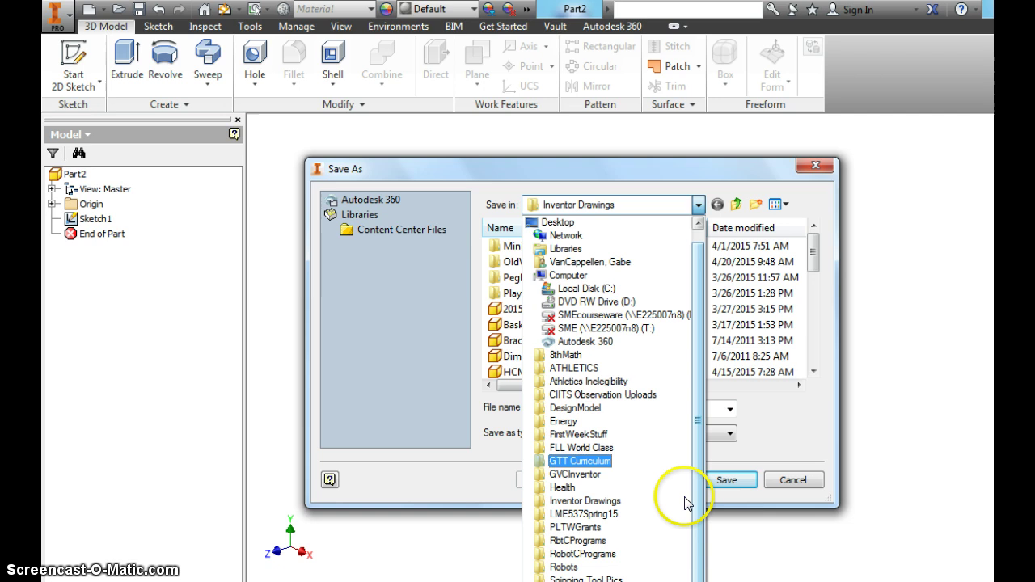
pyautogui.click(584, 475)
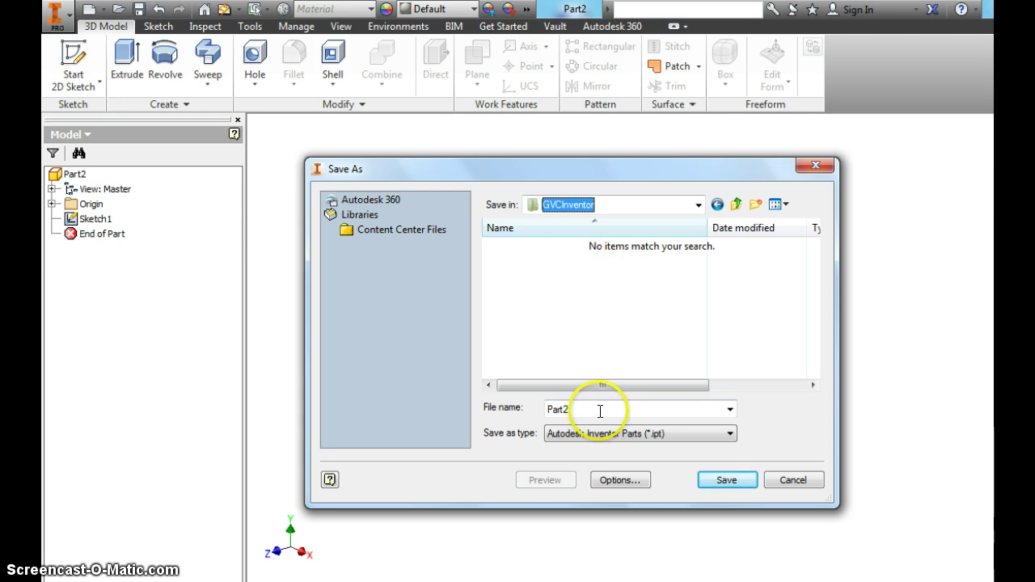
pyautogui.moveTo(600, 411); pyautogui.dragTo(540, 413)
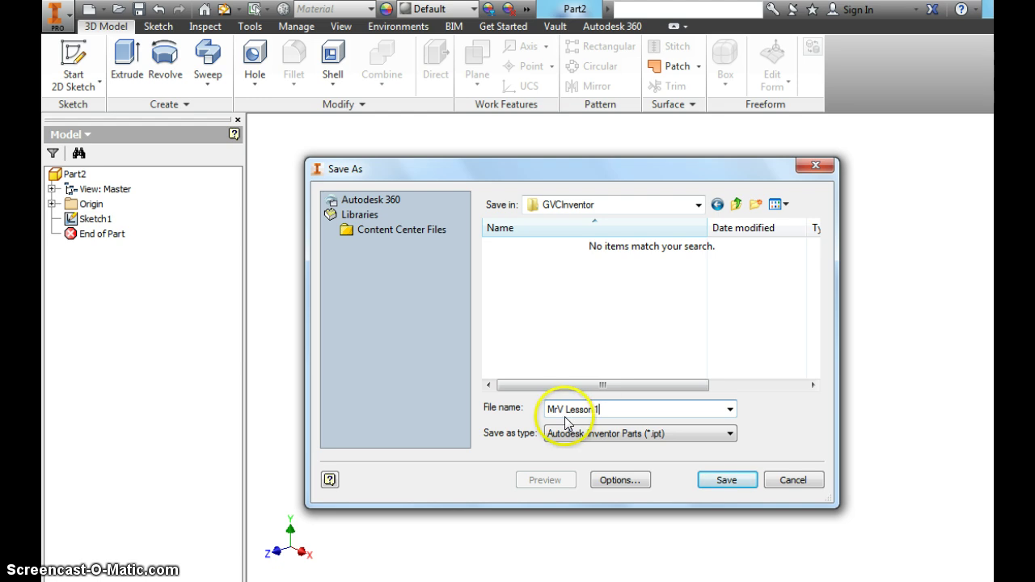
pyautogui.click(599, 410)
pyautogui.click(727, 482)
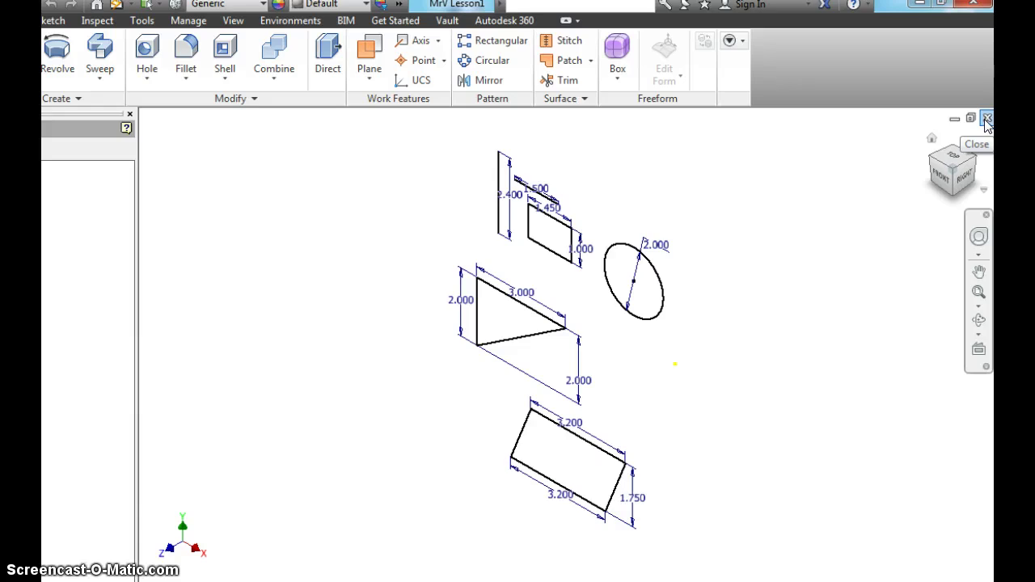
# - Close the saved MrV Lesson1 part document to return to the desktop
pyautogui.click(987, 119)
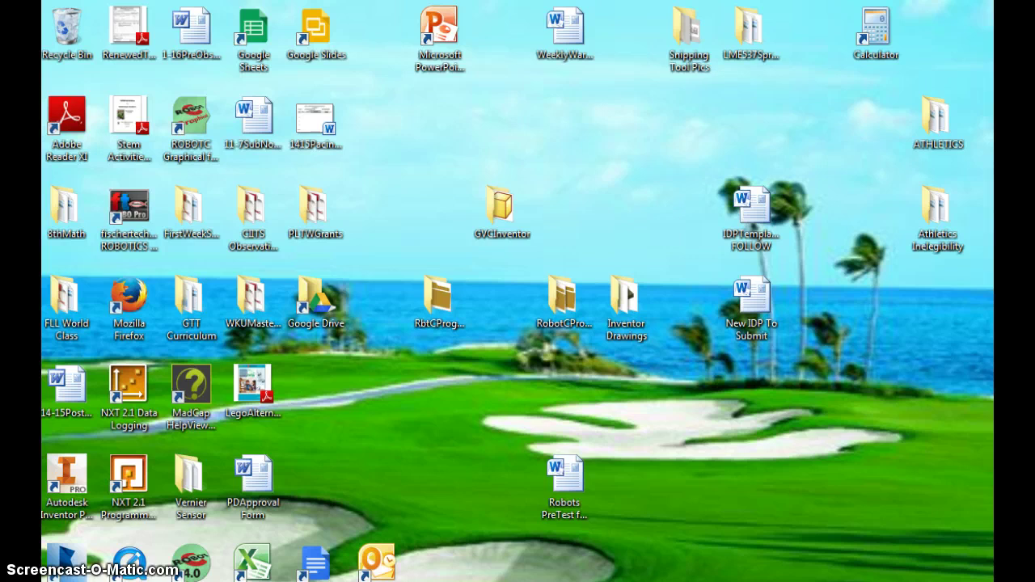
# - Restore Autodesk Inventor Project 1.pdf in Adobe Reader and scroll through its sketch tasks
pyautogui.moveTo(573, 578)
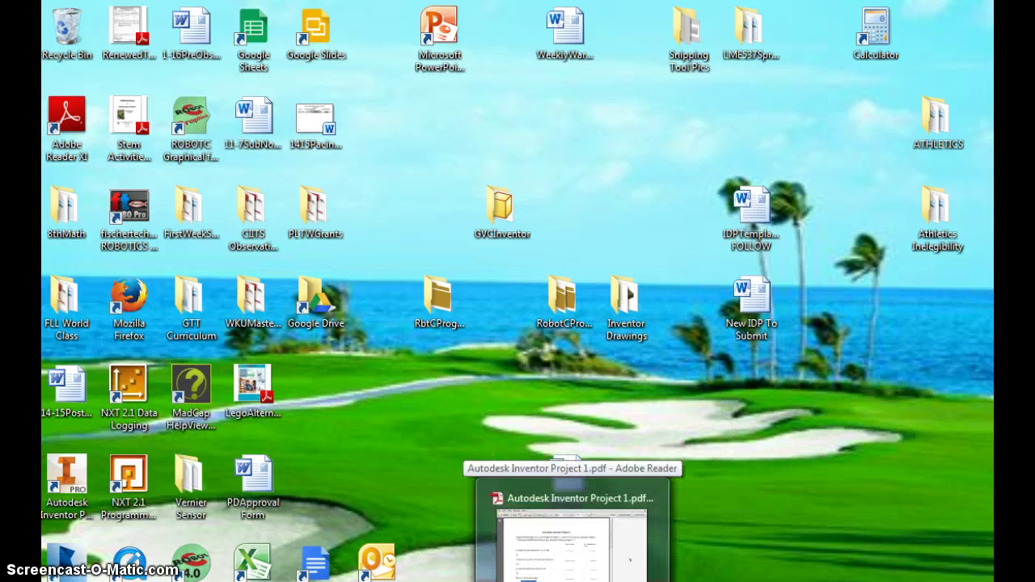
pyautogui.click(571, 541)
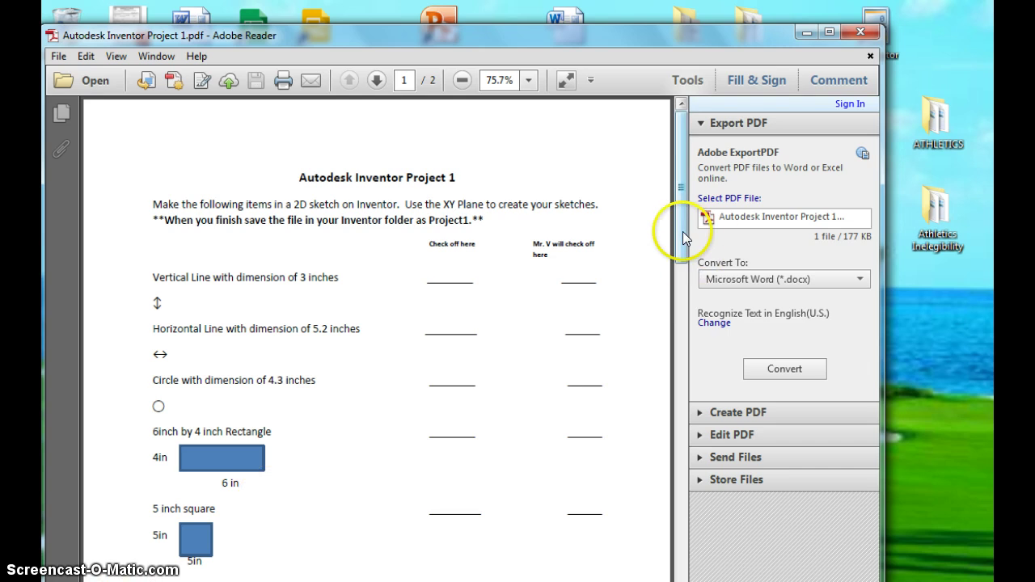
pyautogui.moveTo(683, 231); pyautogui.dragTo(681, 312)
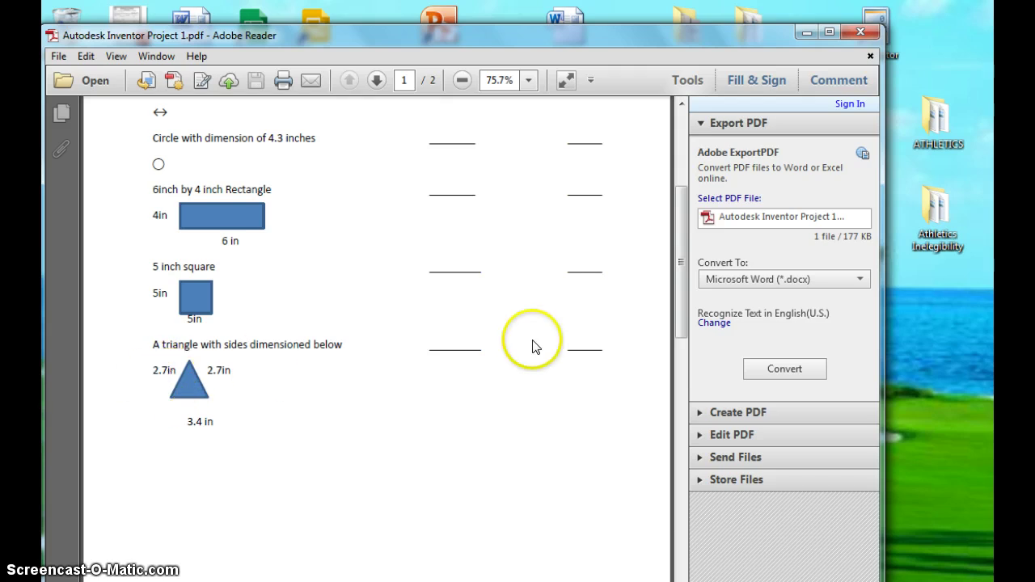
pyautogui.moveTo(678, 277); pyautogui.dragTo(683, 205)
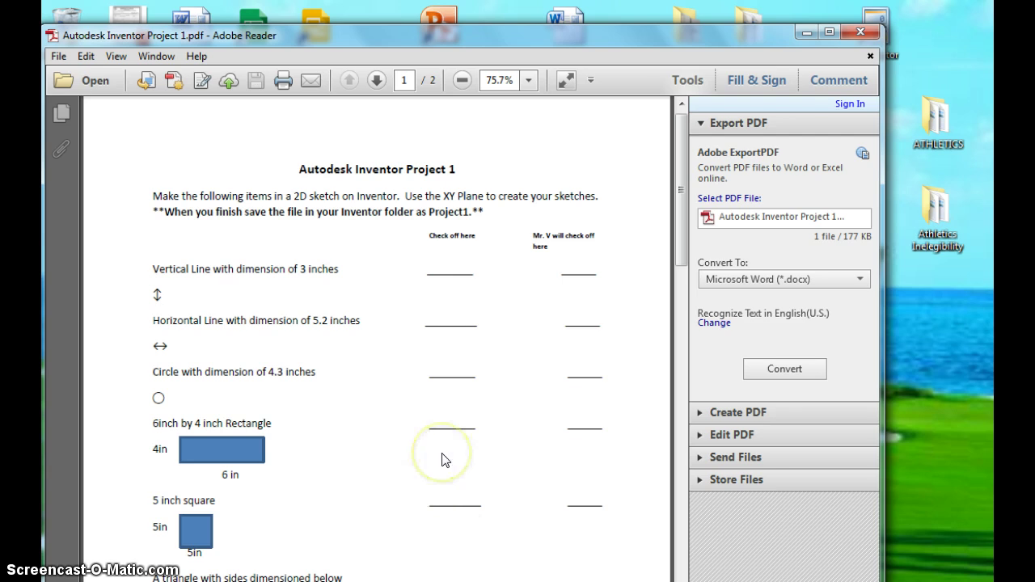
pyautogui.scroll(-4, 442, 458)
pyautogui.scroll(3, 435, 388)
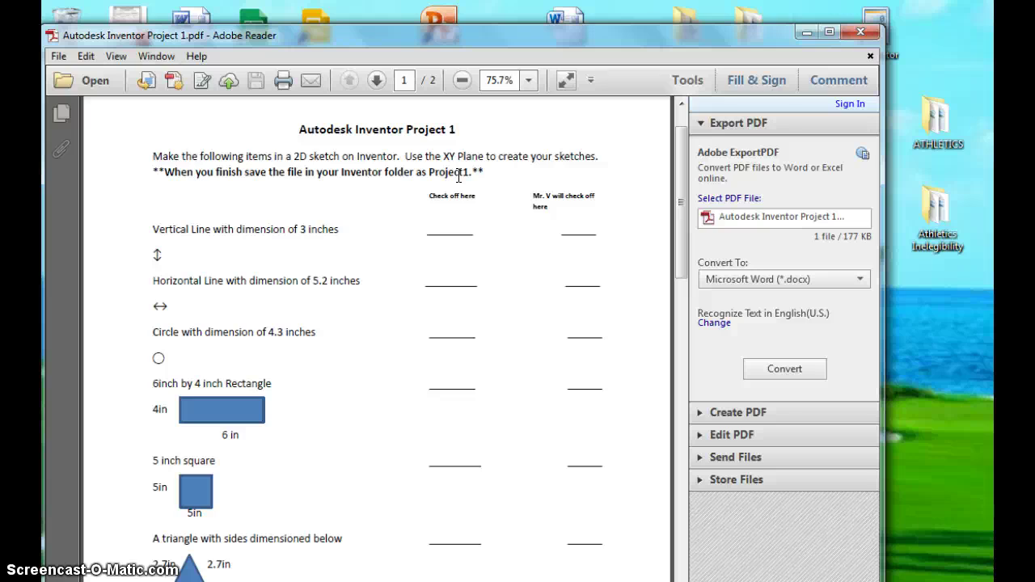
pyautogui.click(428, 169)
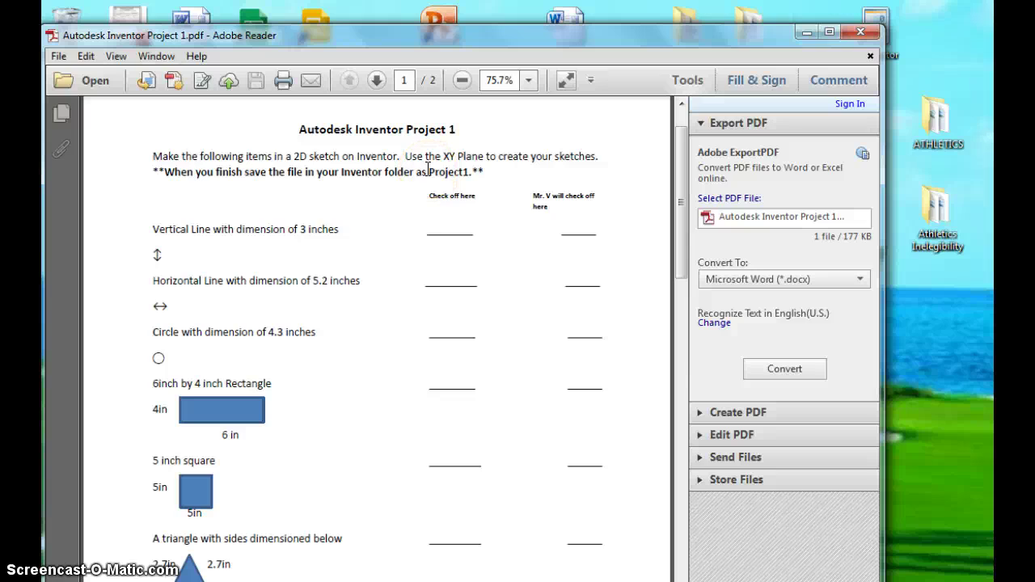